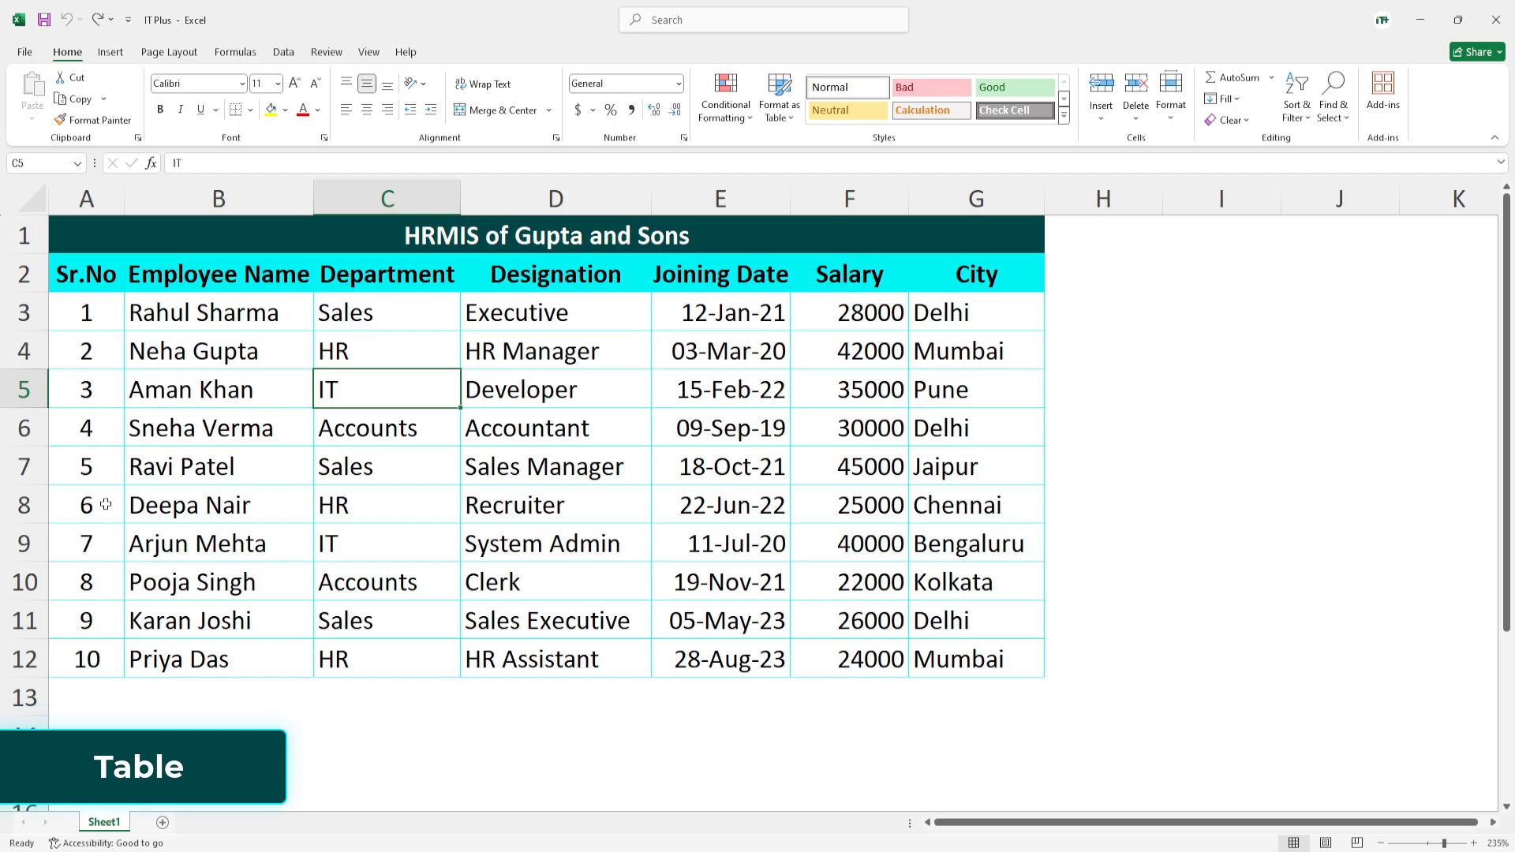
Step: Convert the range A2:G12 into a table, using its first row as headers
drag(87, 313, 952, 662)
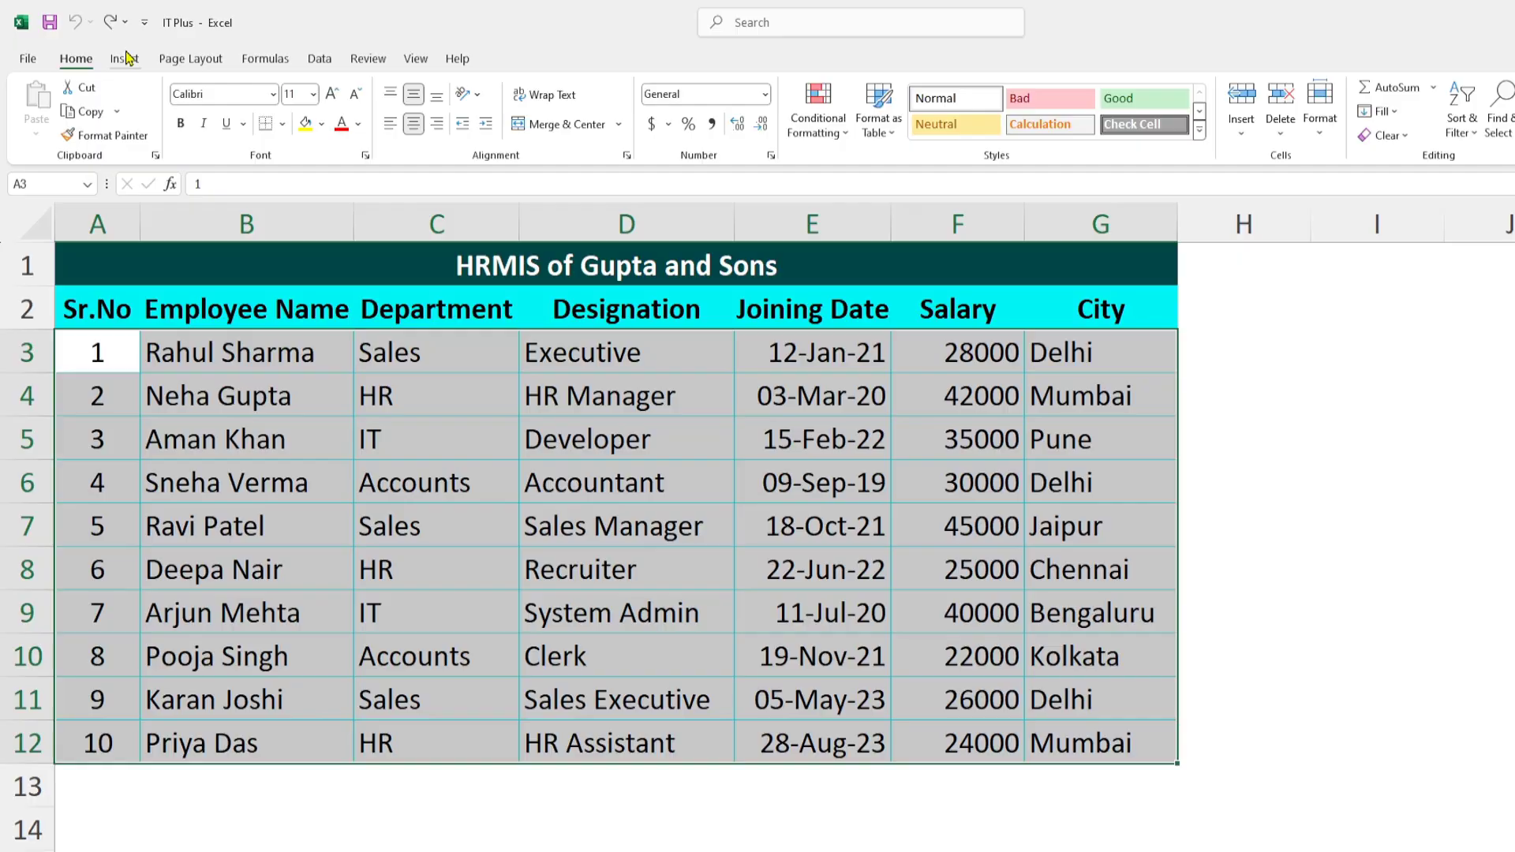
click(126, 58)
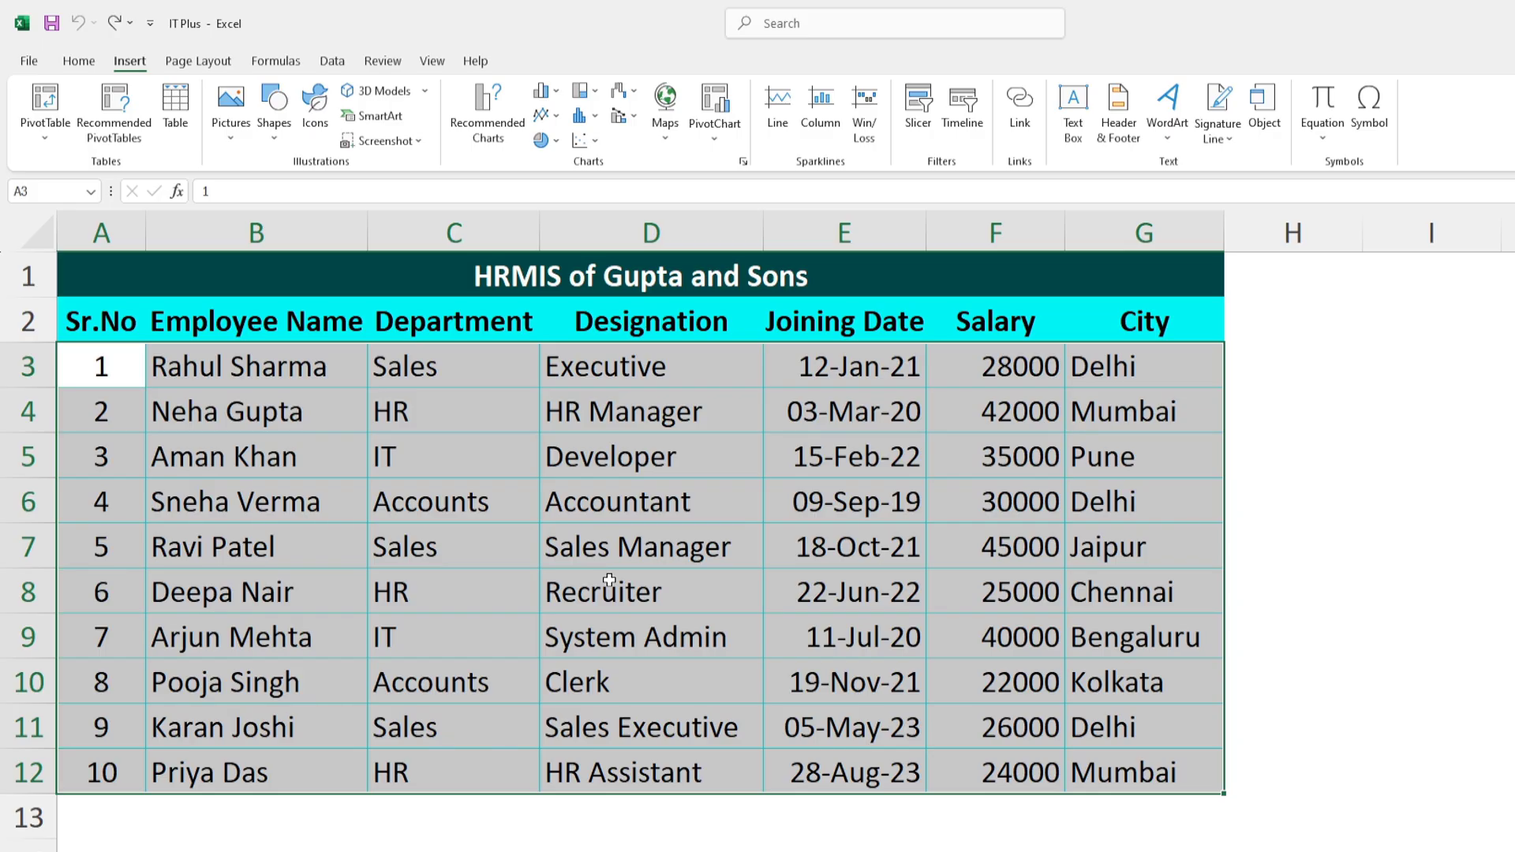
click(625, 512)
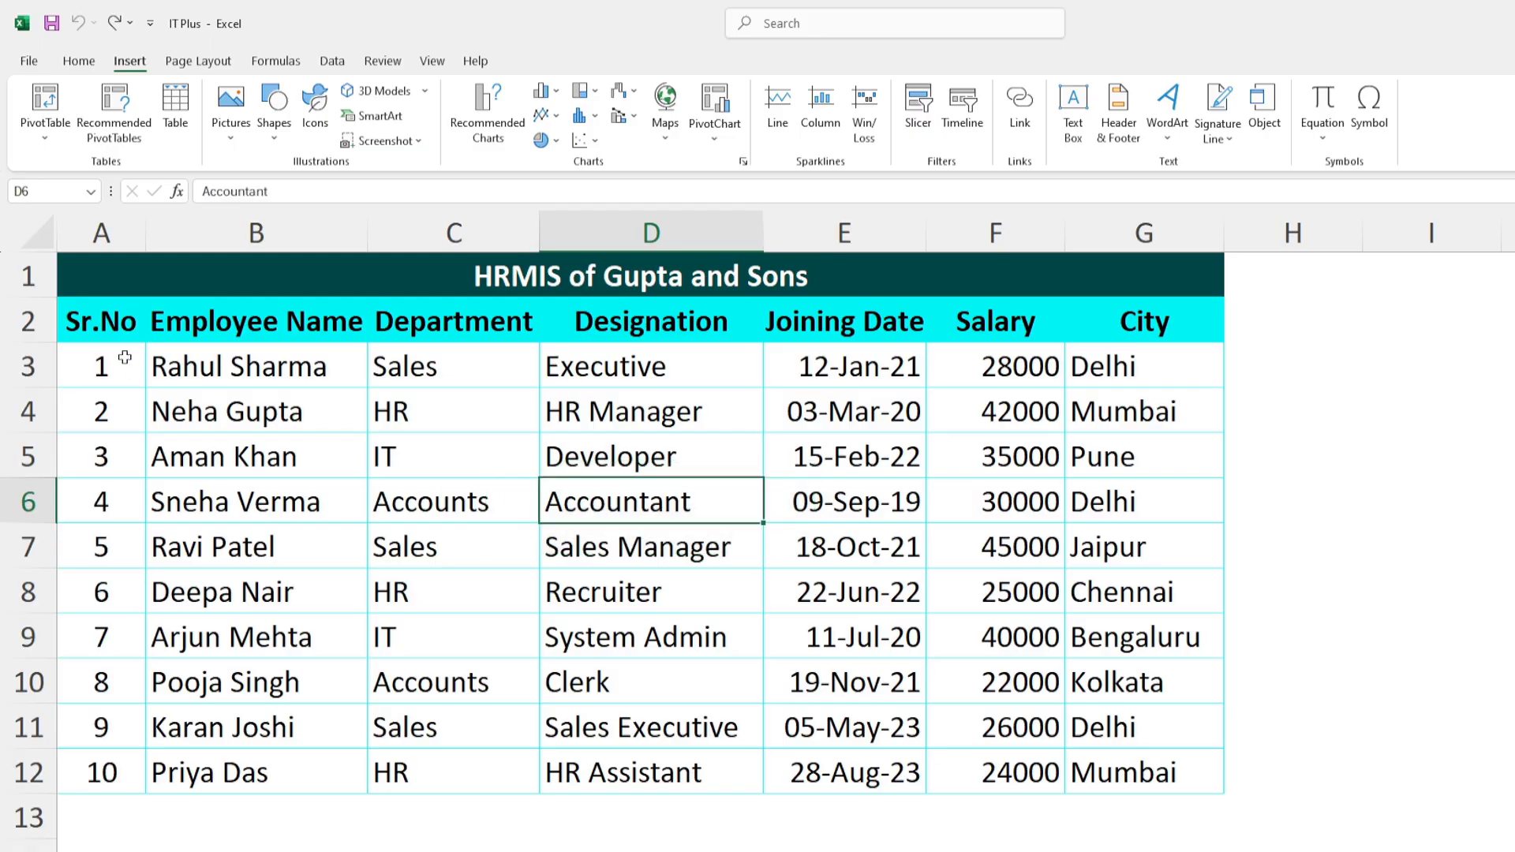
drag(98, 320, 1126, 784)
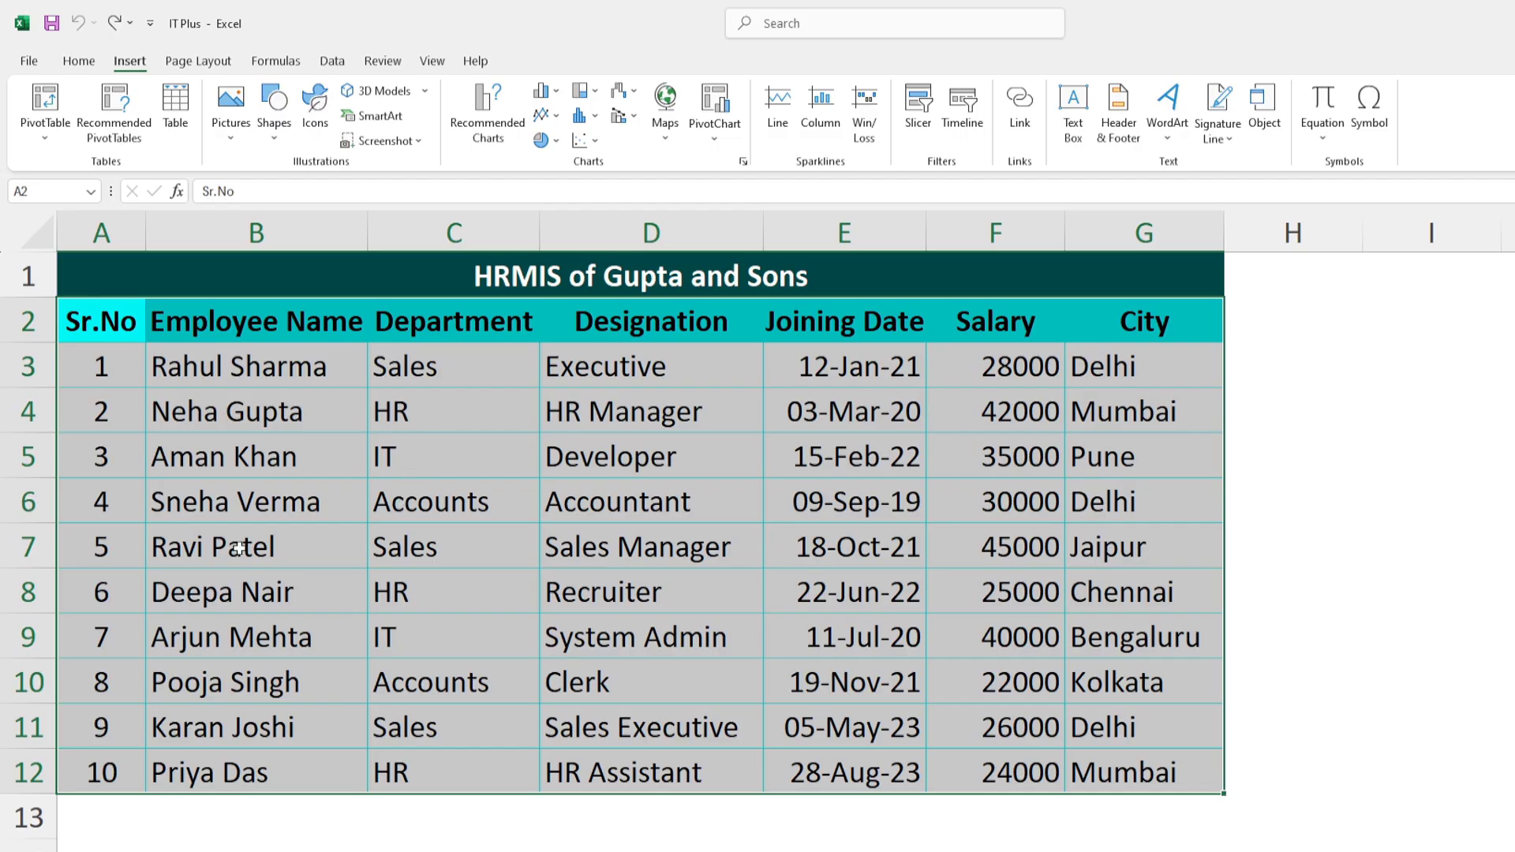
click(175, 111)
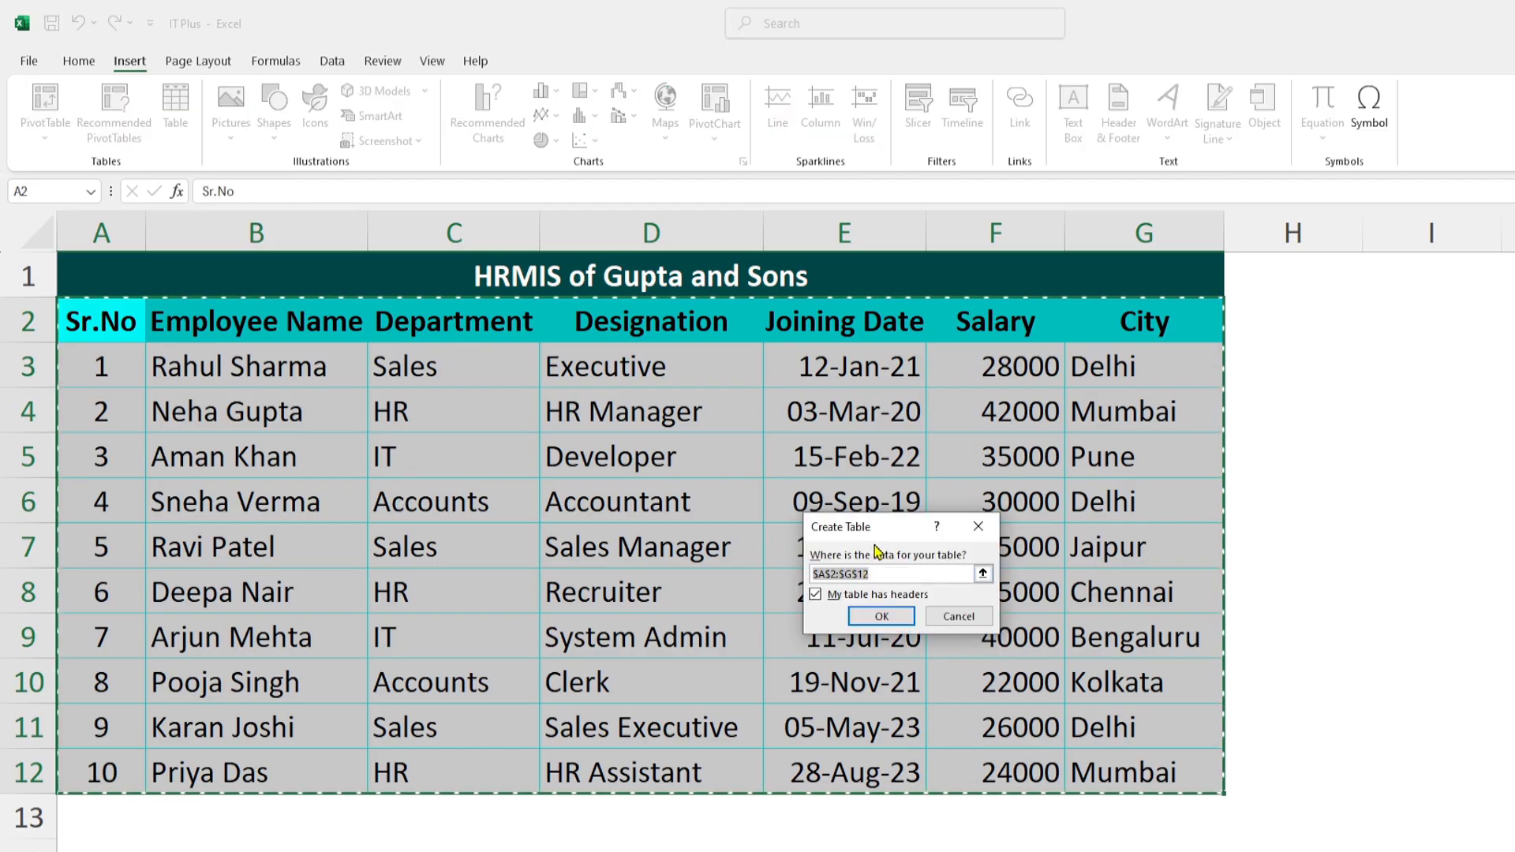
drag(881, 539, 672, 490)
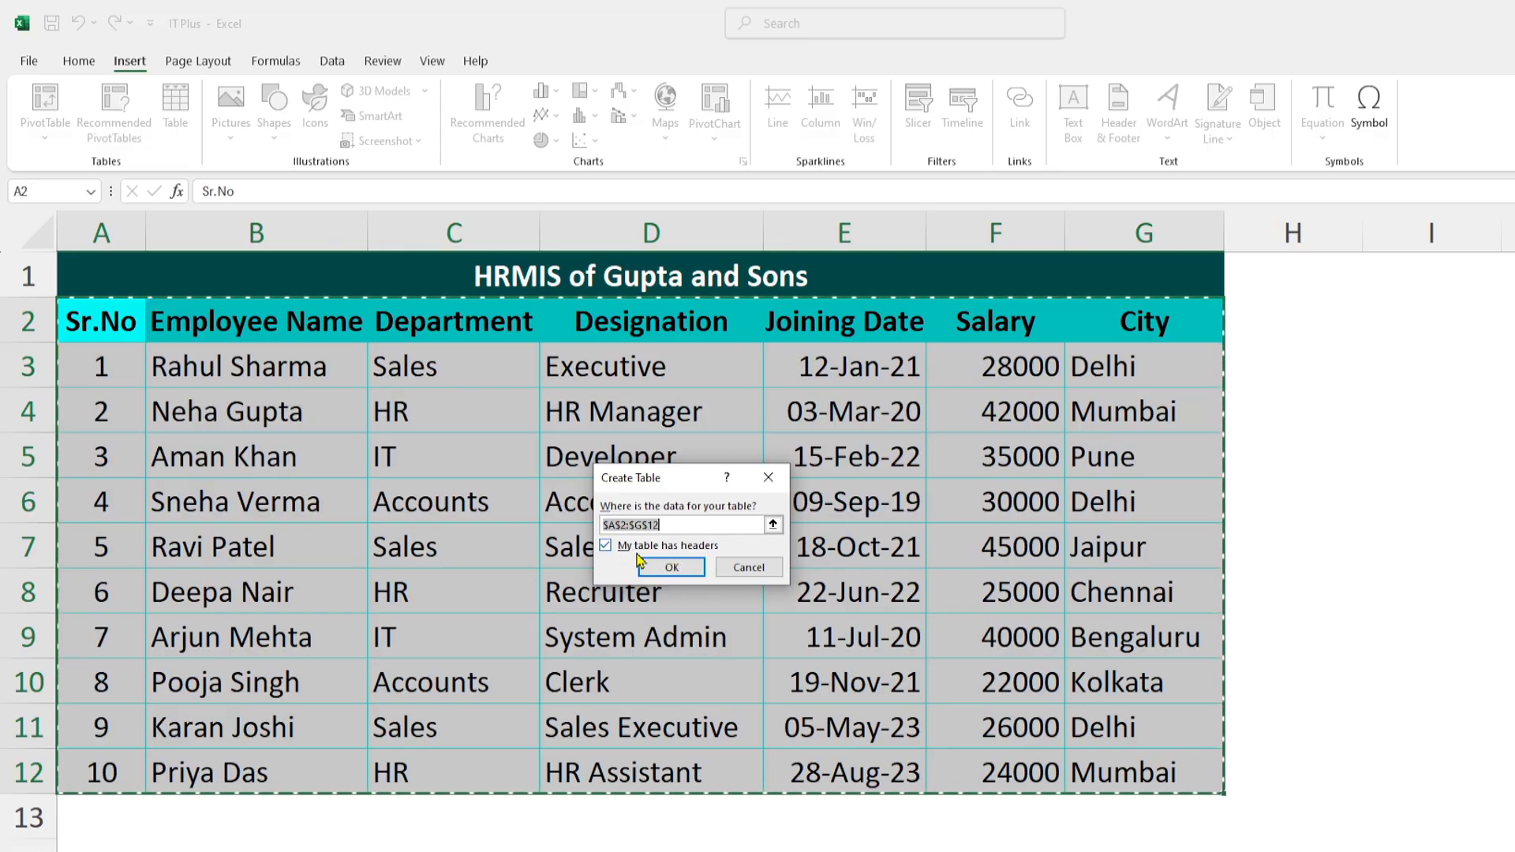
click(685, 568)
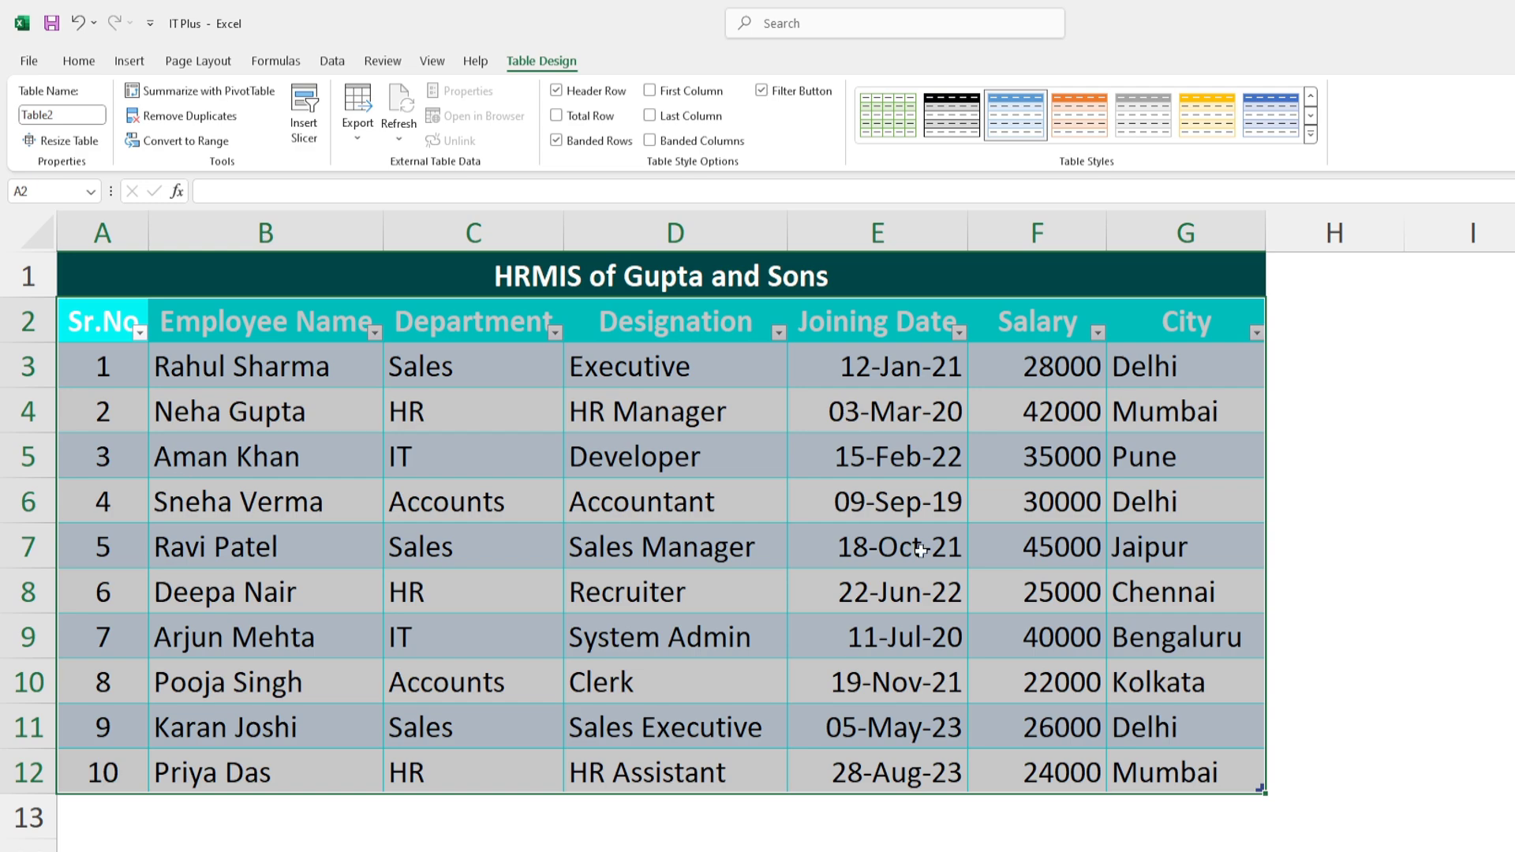
Step: Rename the table as HRMIS
click(73, 119)
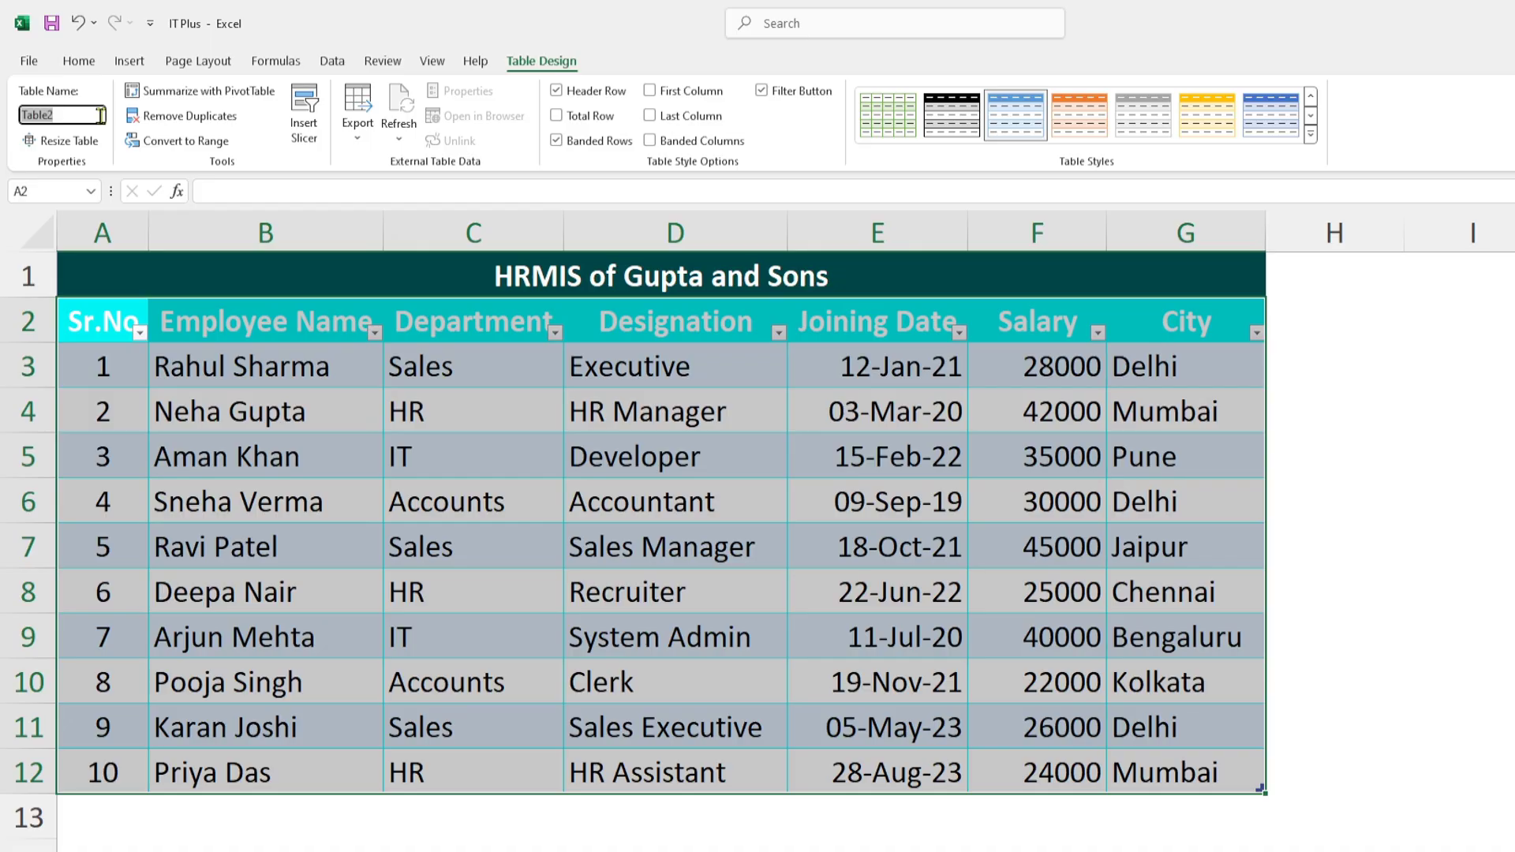
key(BackSpace)
key(Return)
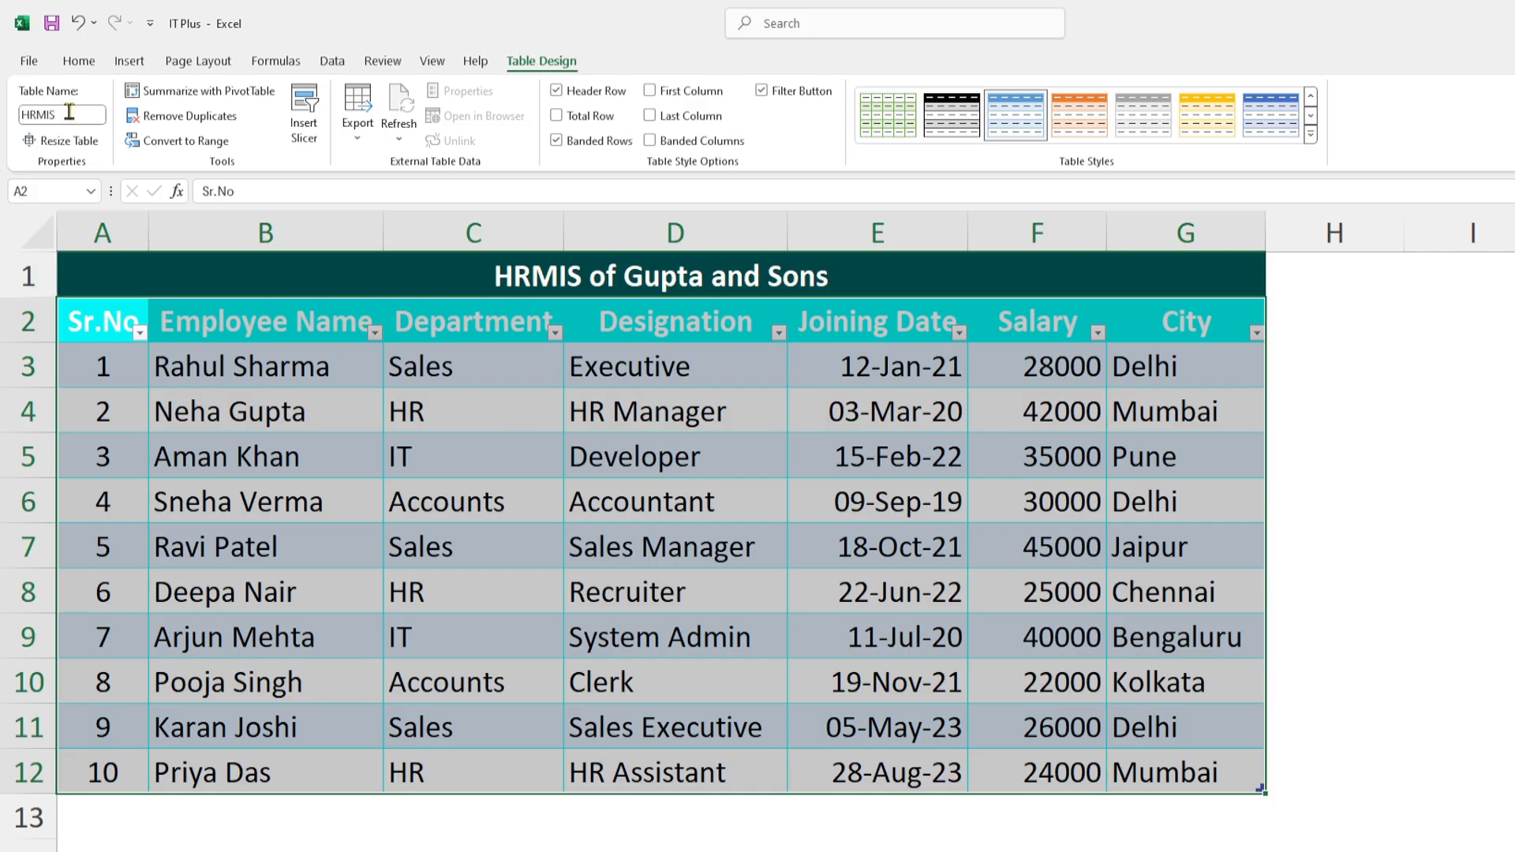
click(459, 504)
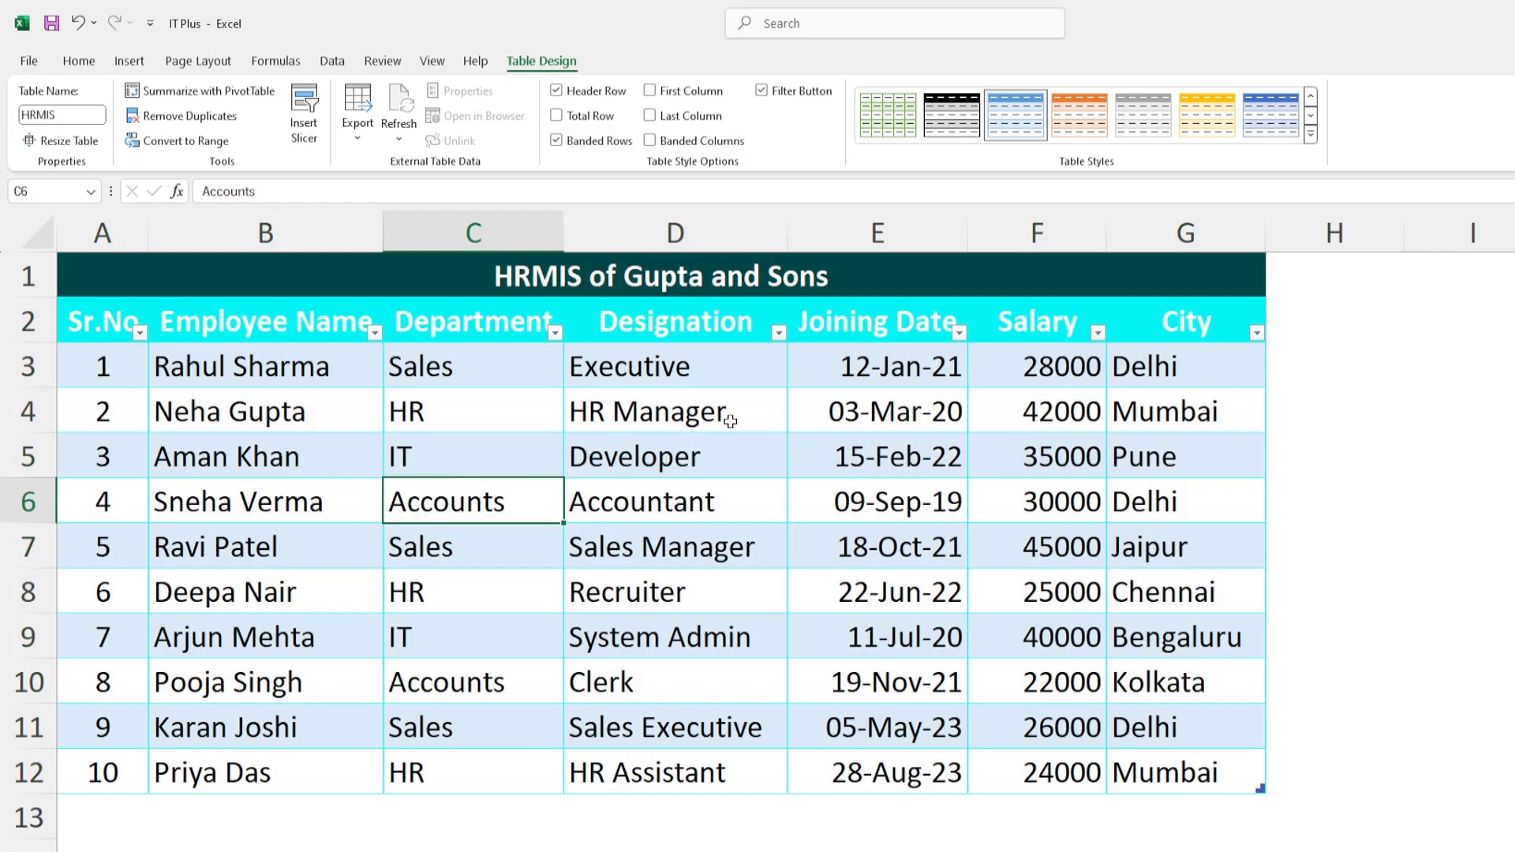
Step: Filter the table's Department column to show only HR and Sales
click(140, 333)
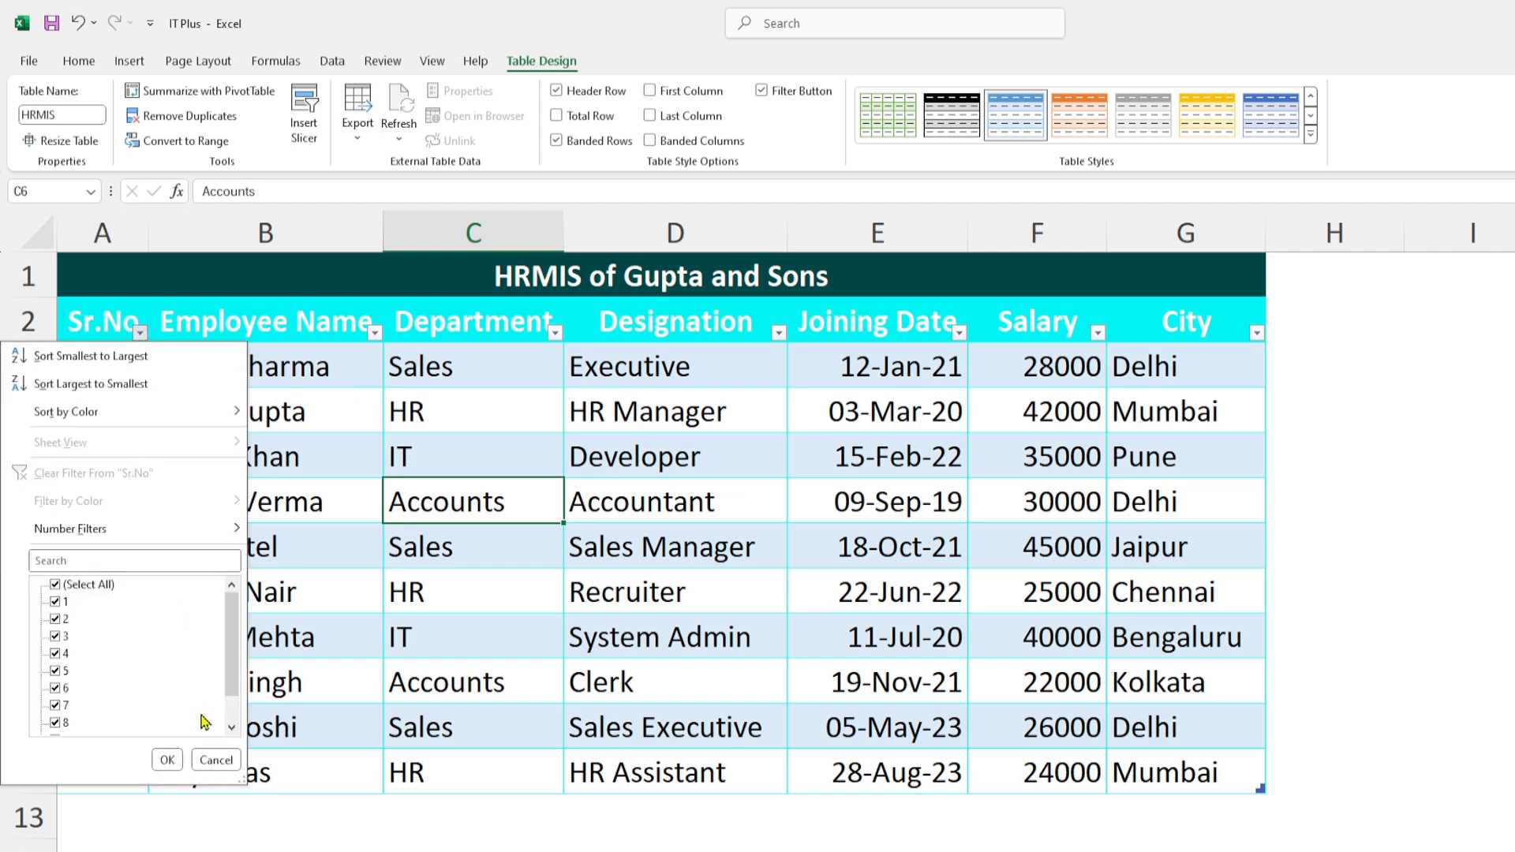
click(216, 760)
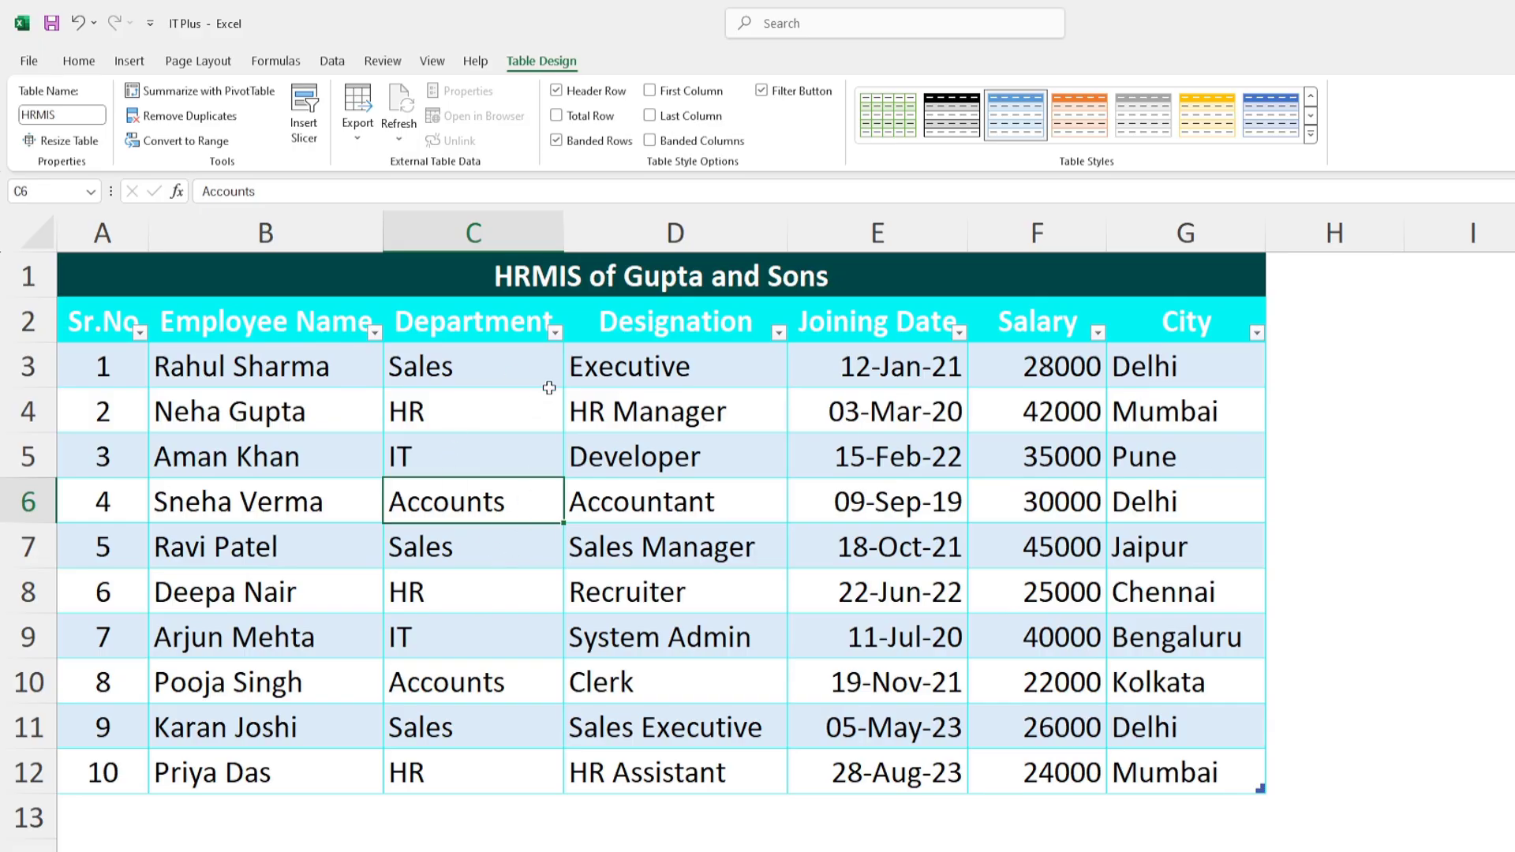
click(555, 332)
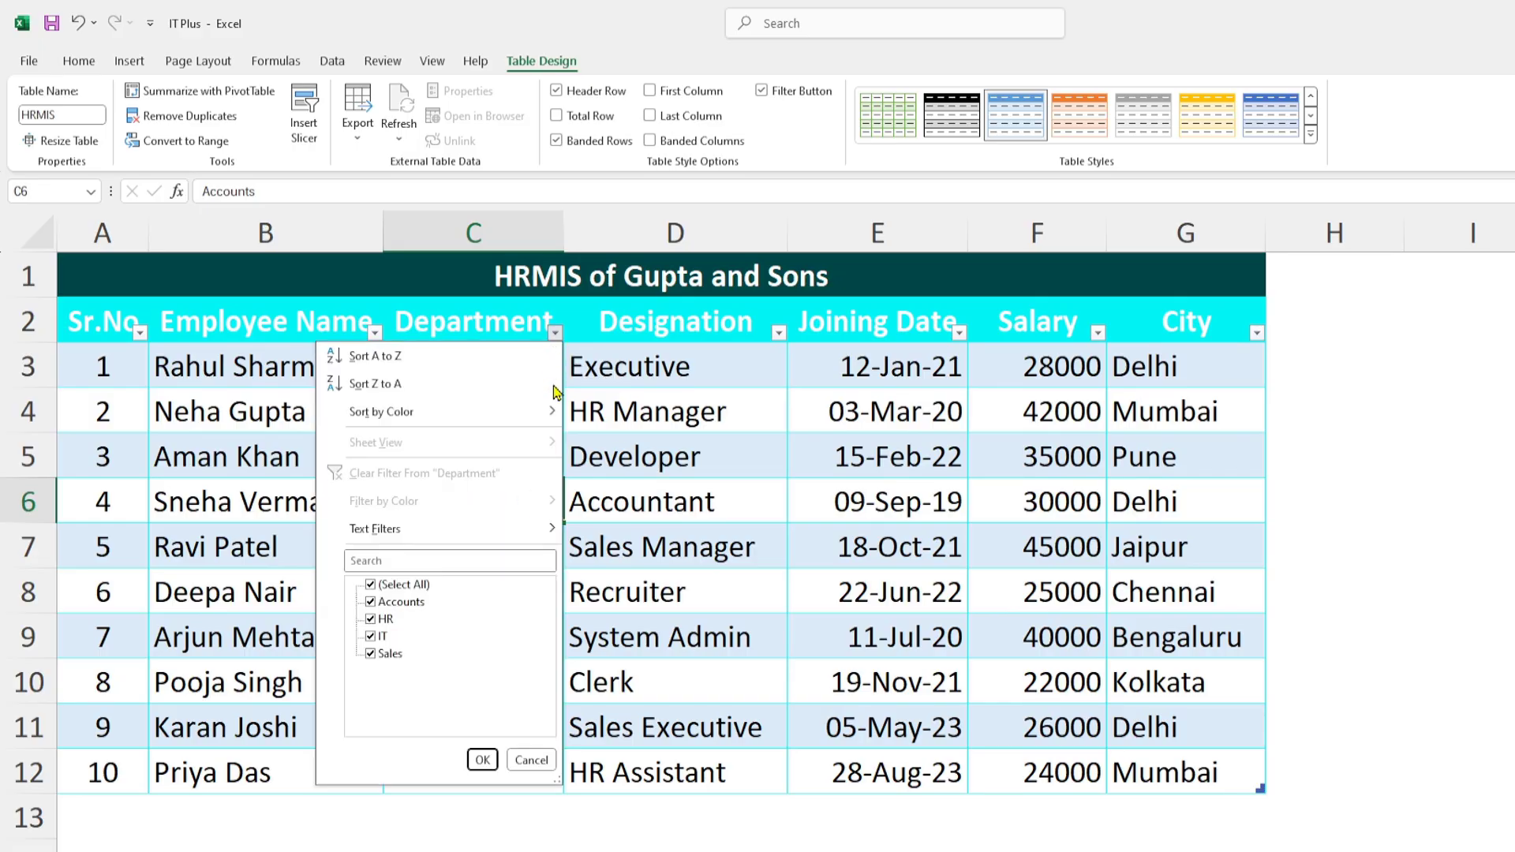
click(402, 585)
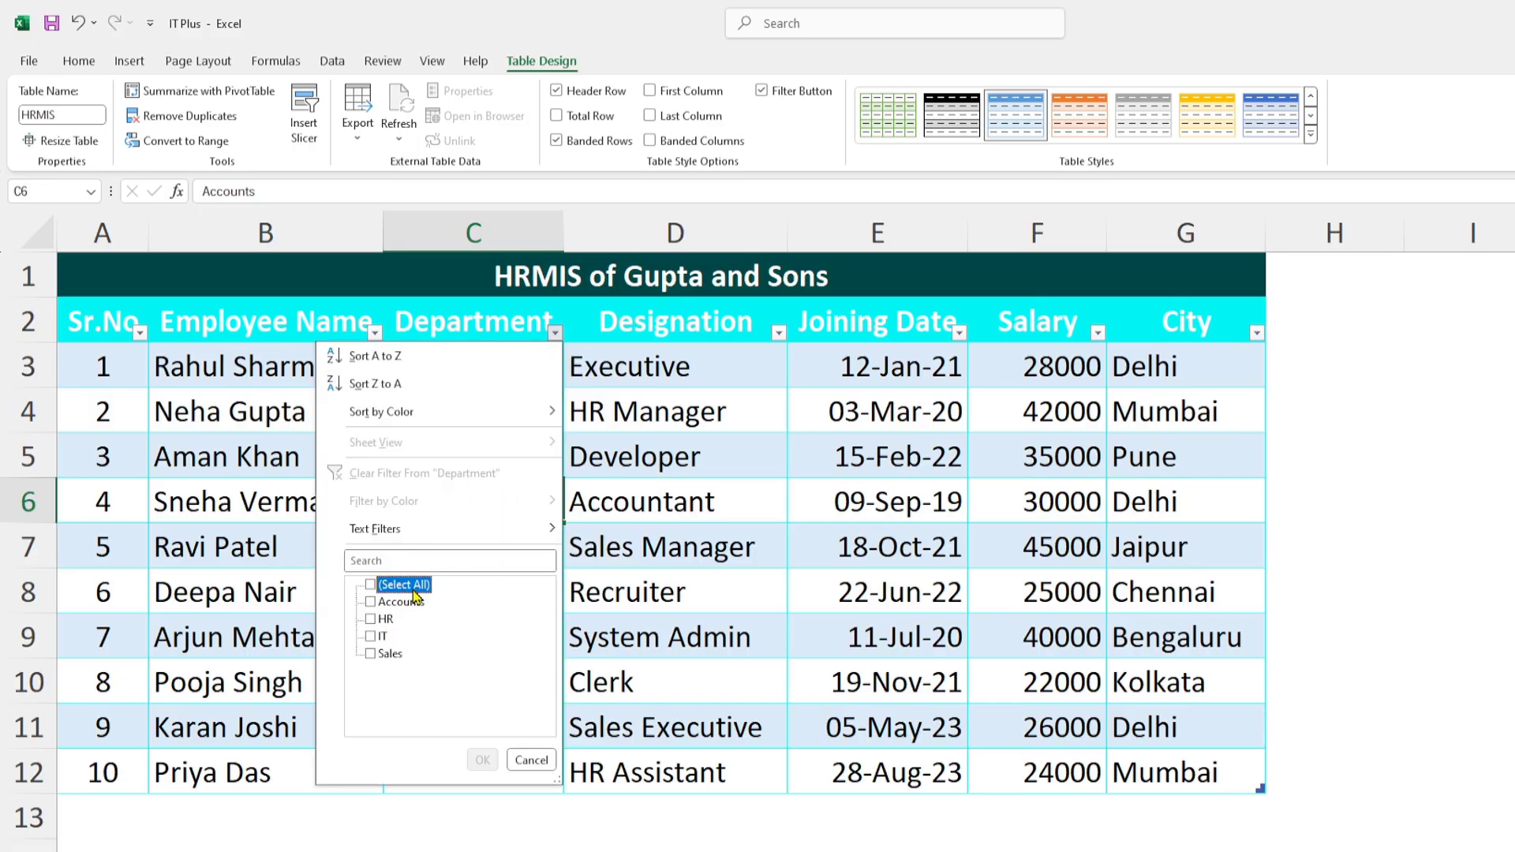
click(384, 619)
click(373, 656)
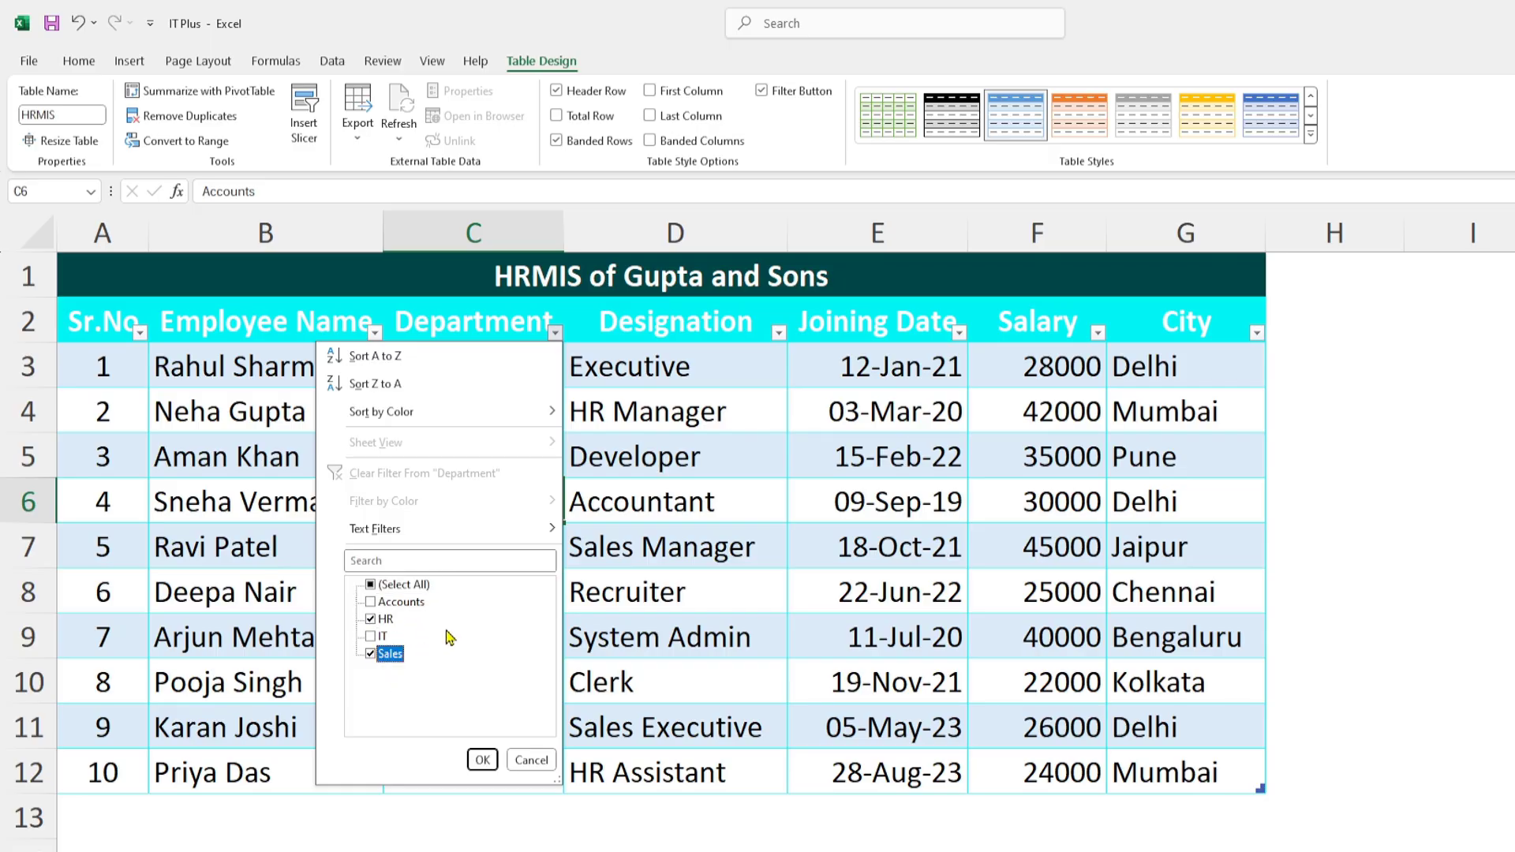
click(482, 760)
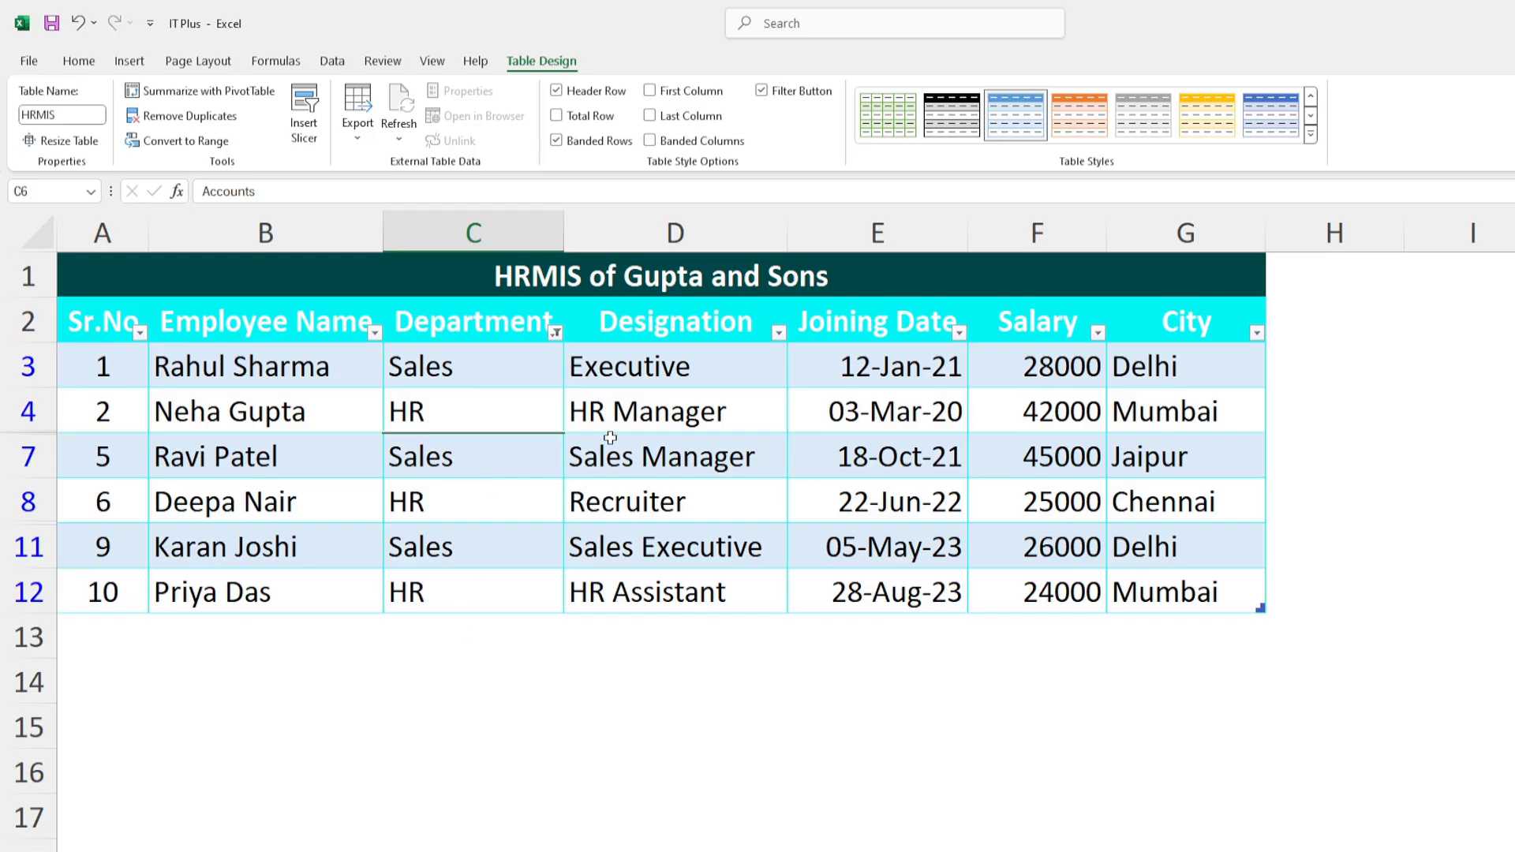
click(511, 334)
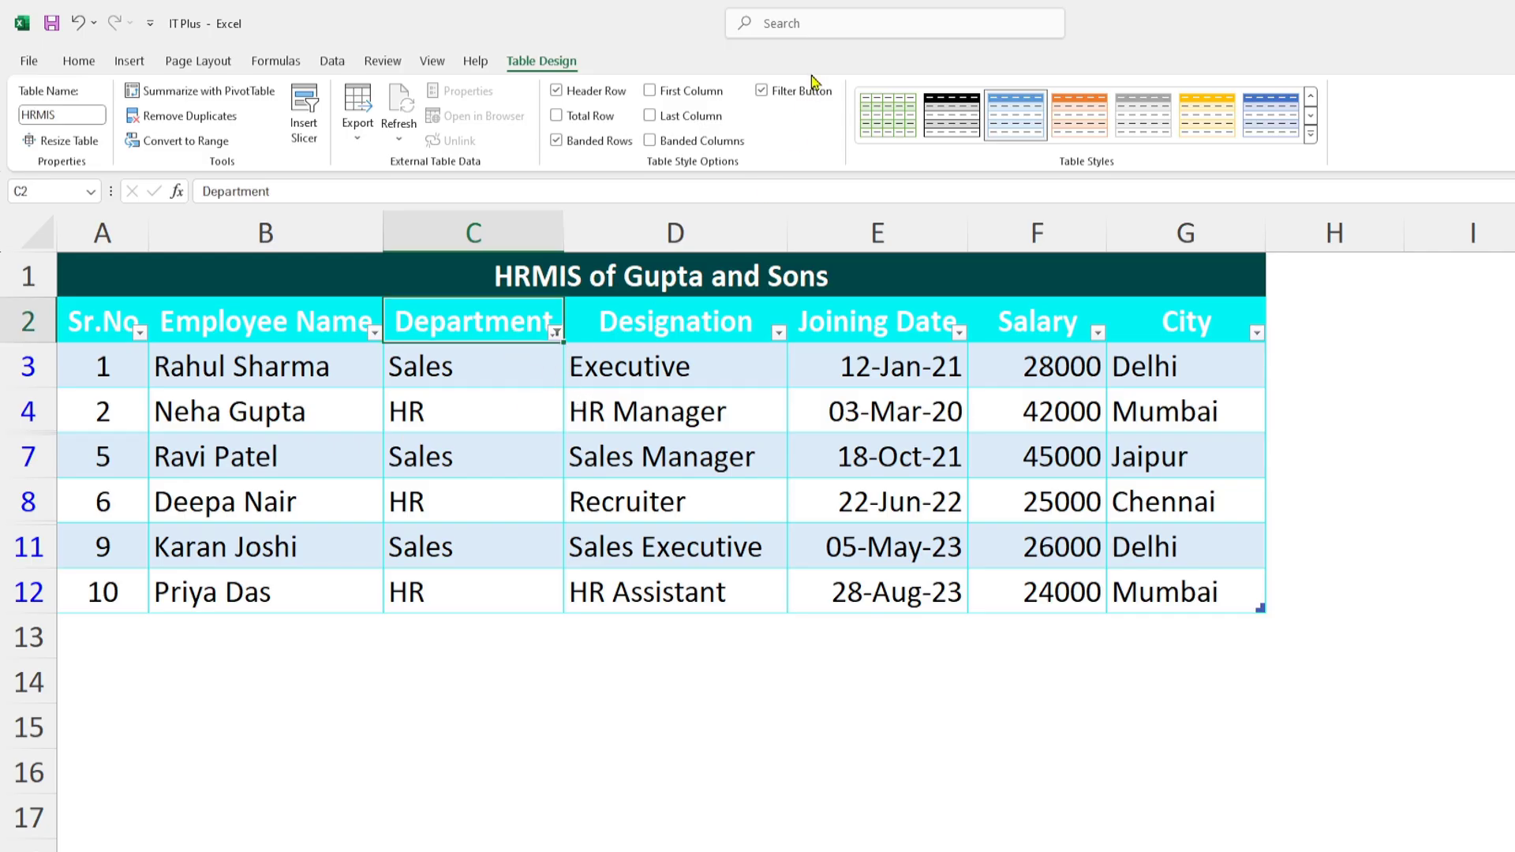
Step: Hide and restore the table's filter buttons, and reset the Department filter to include all departments
click(765, 93)
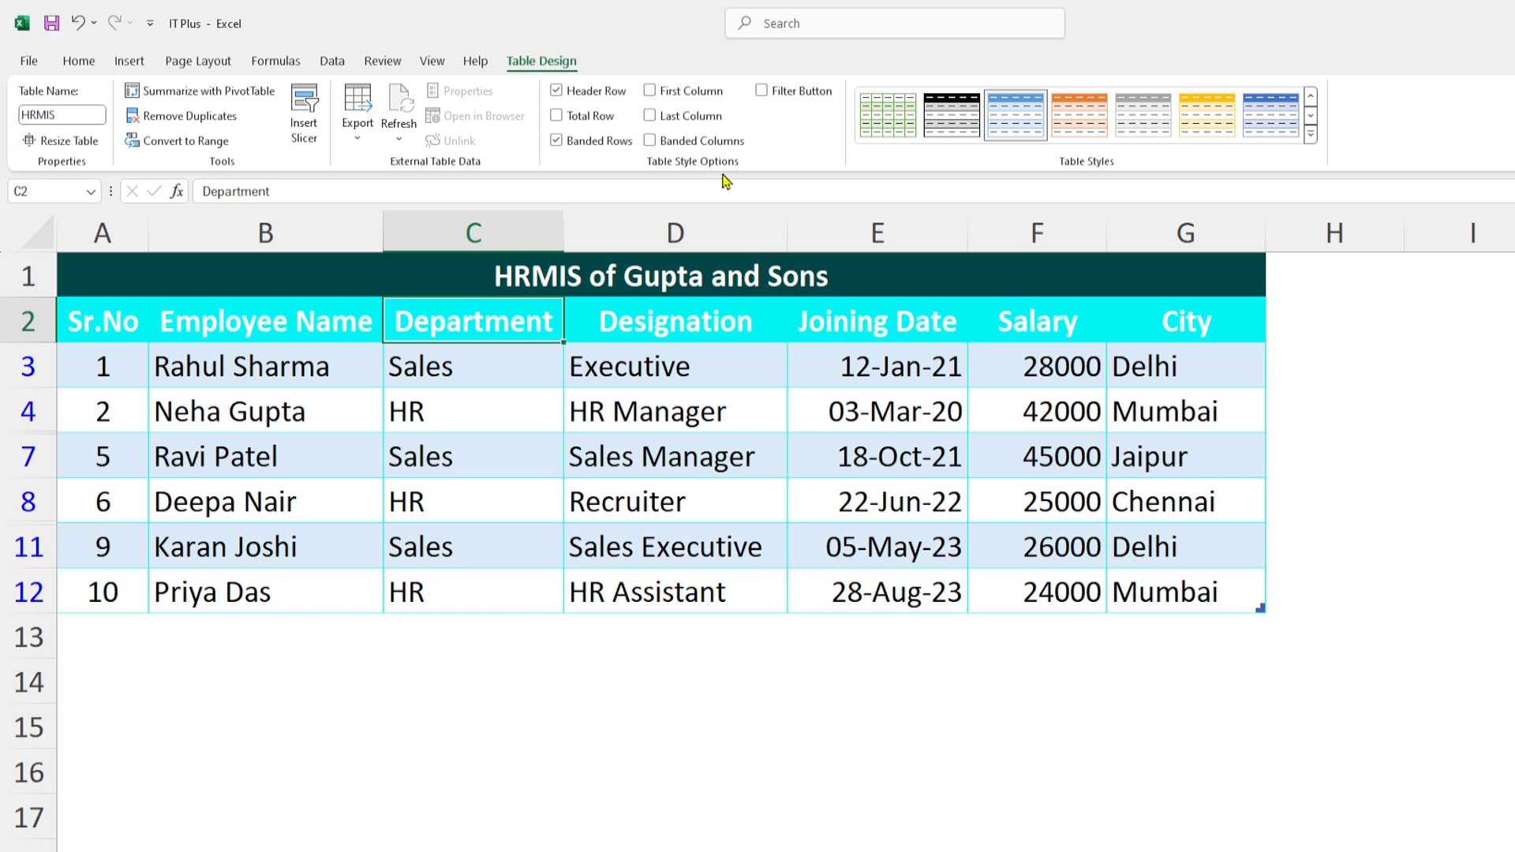
click(762, 91)
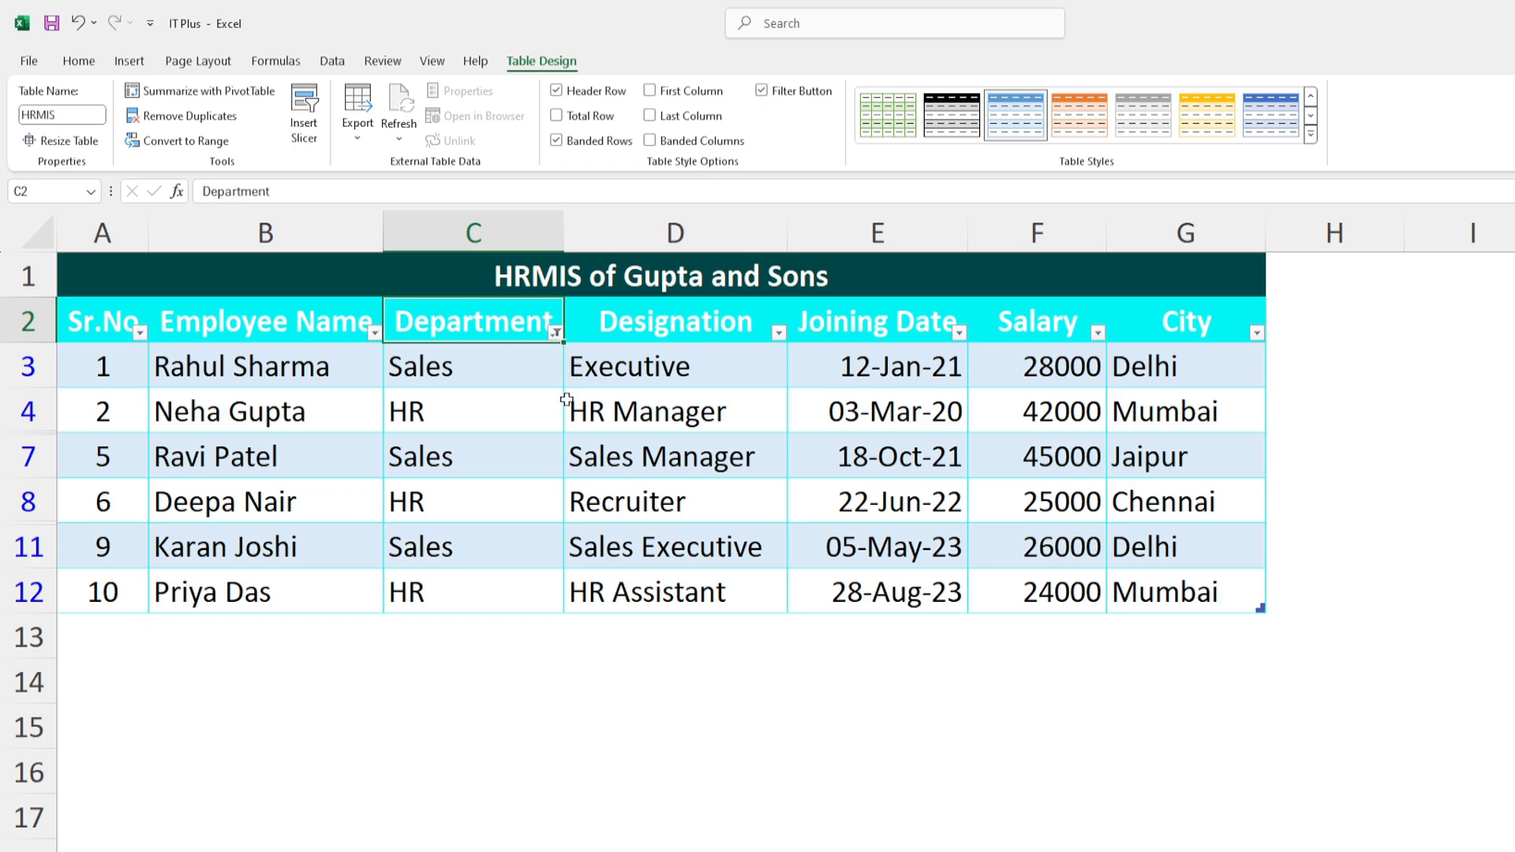
click(556, 333)
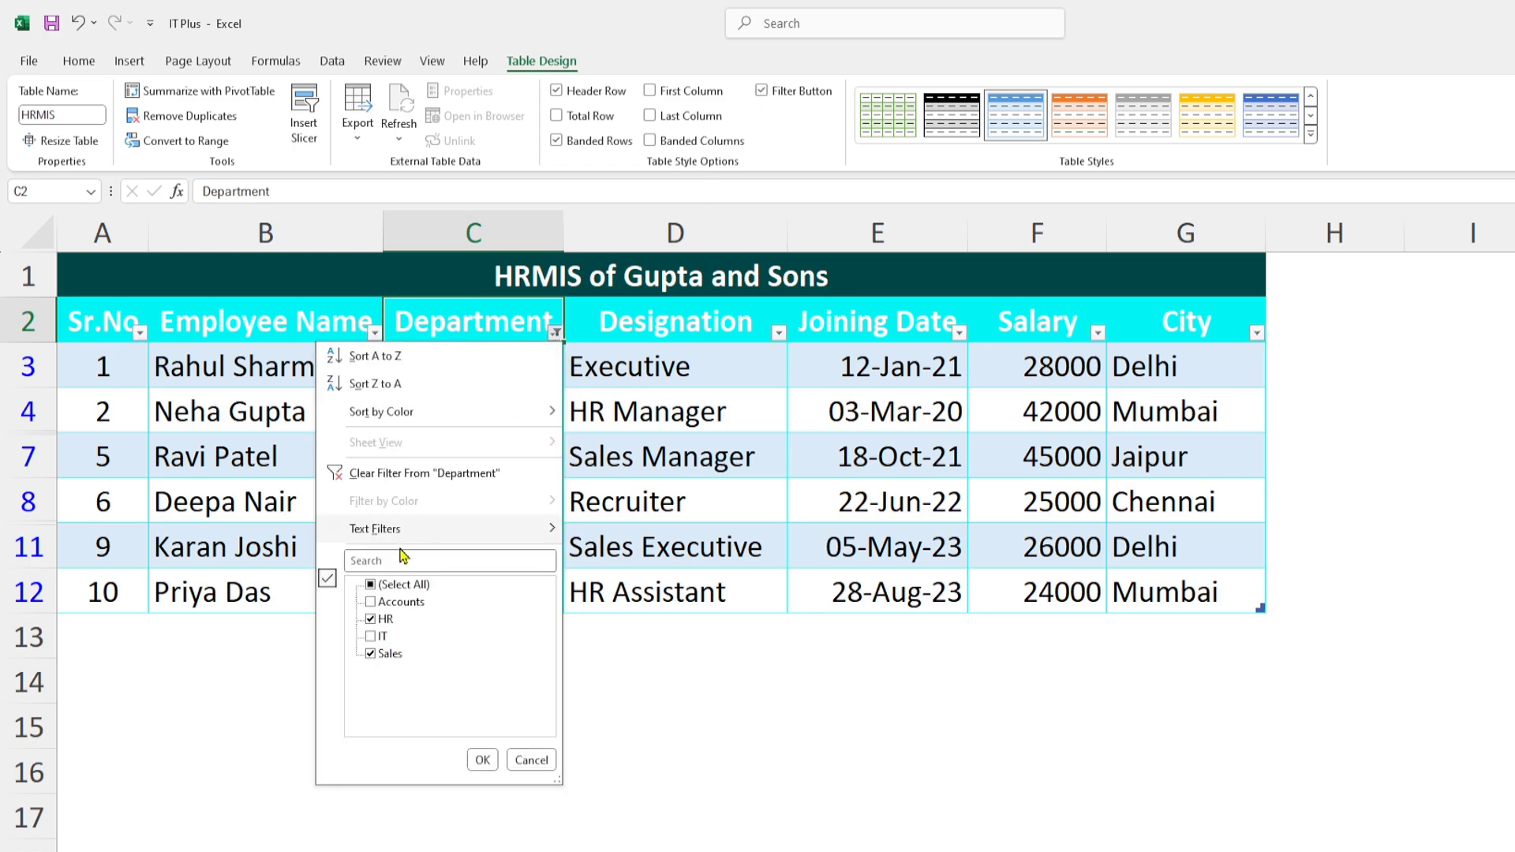
click(380, 586)
click(482, 762)
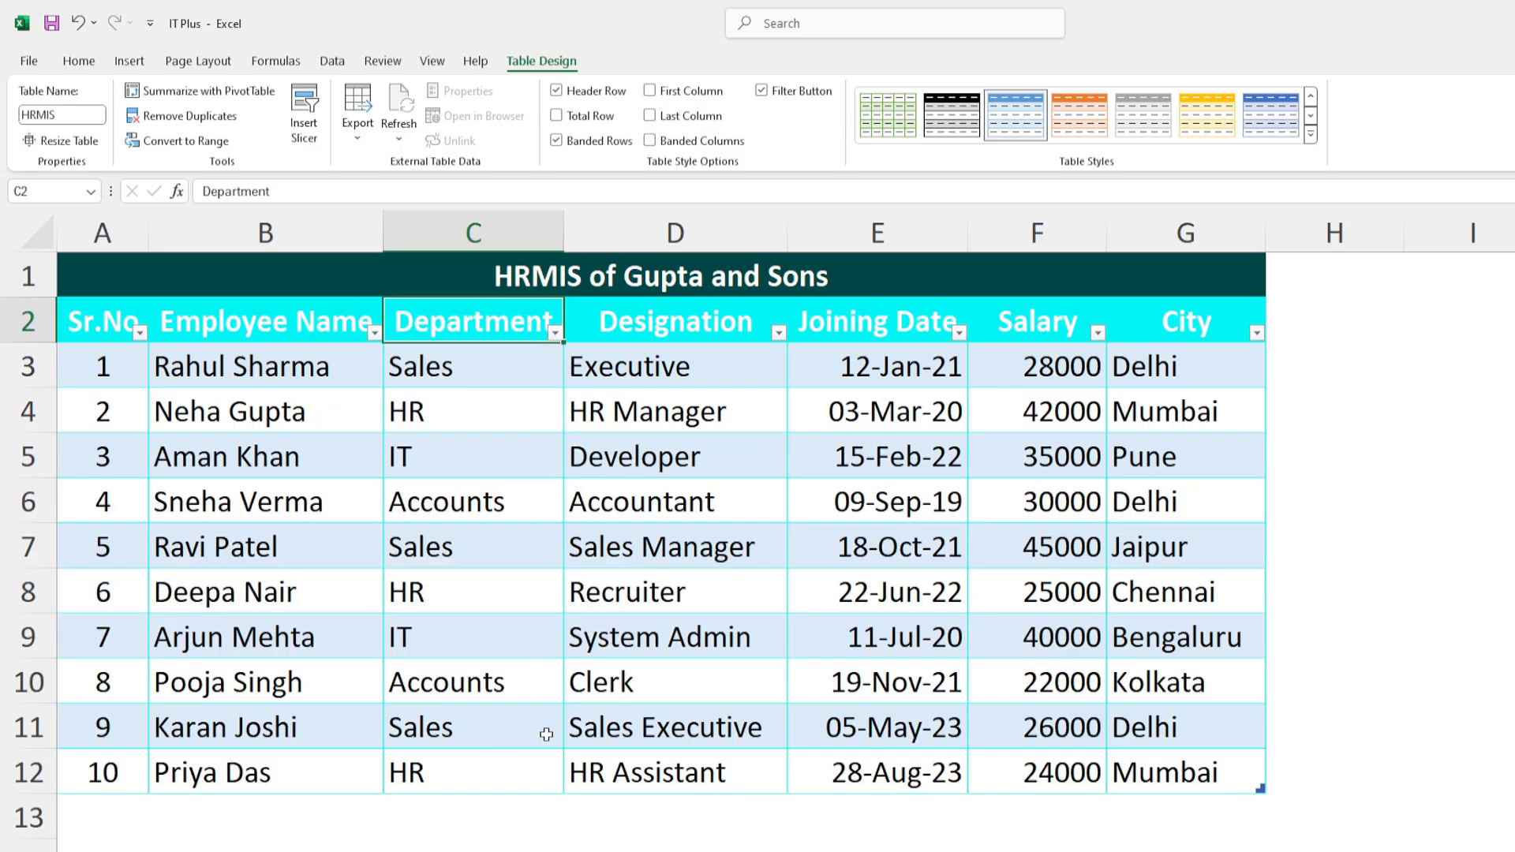
Step: Turn off the table's filter buttons, and switch its header row off and back on
click(762, 91)
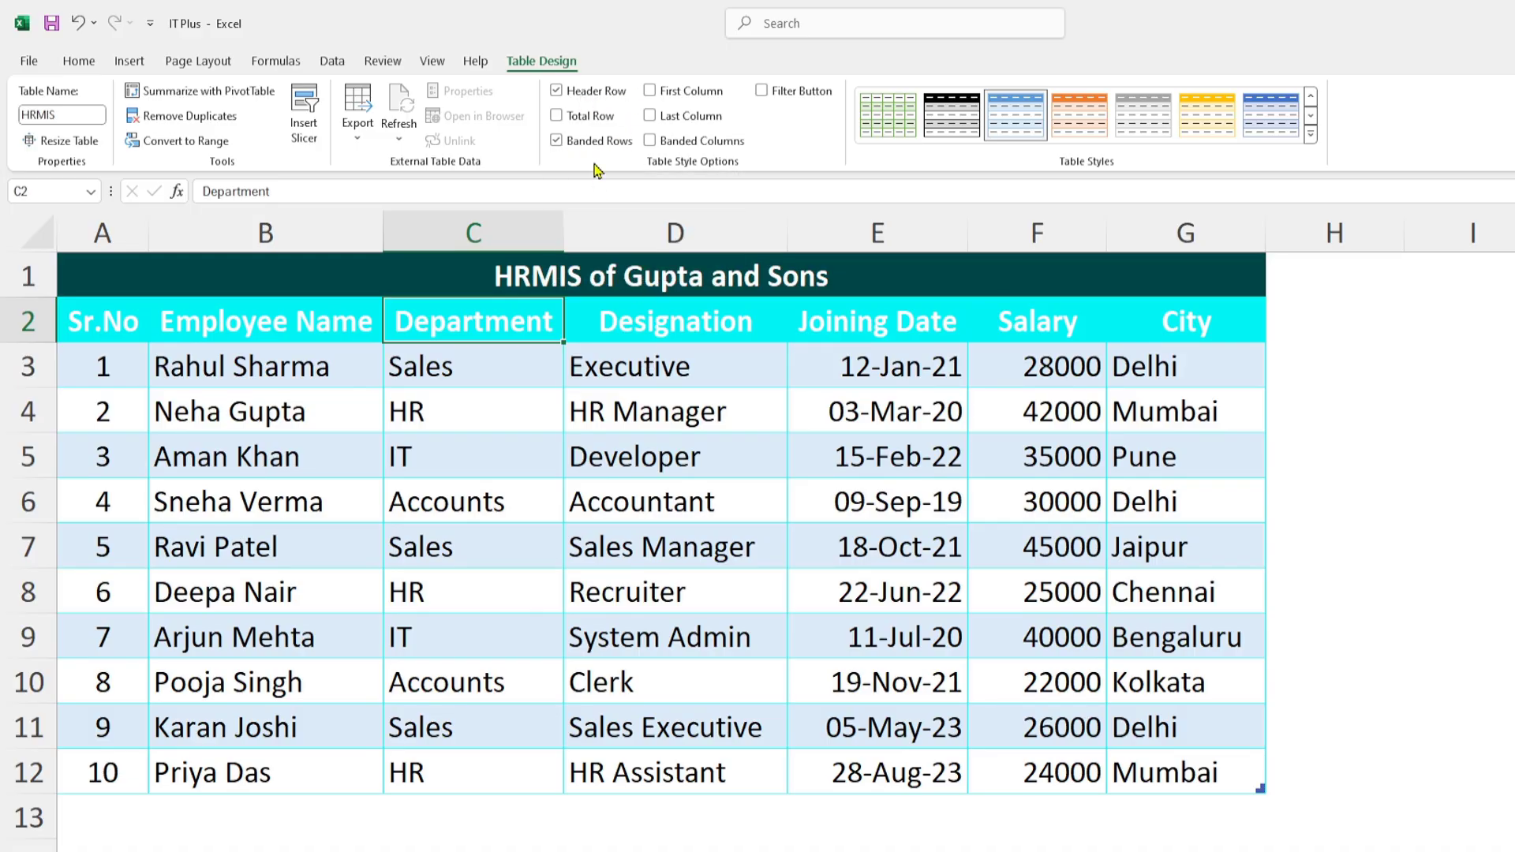
click(556, 92)
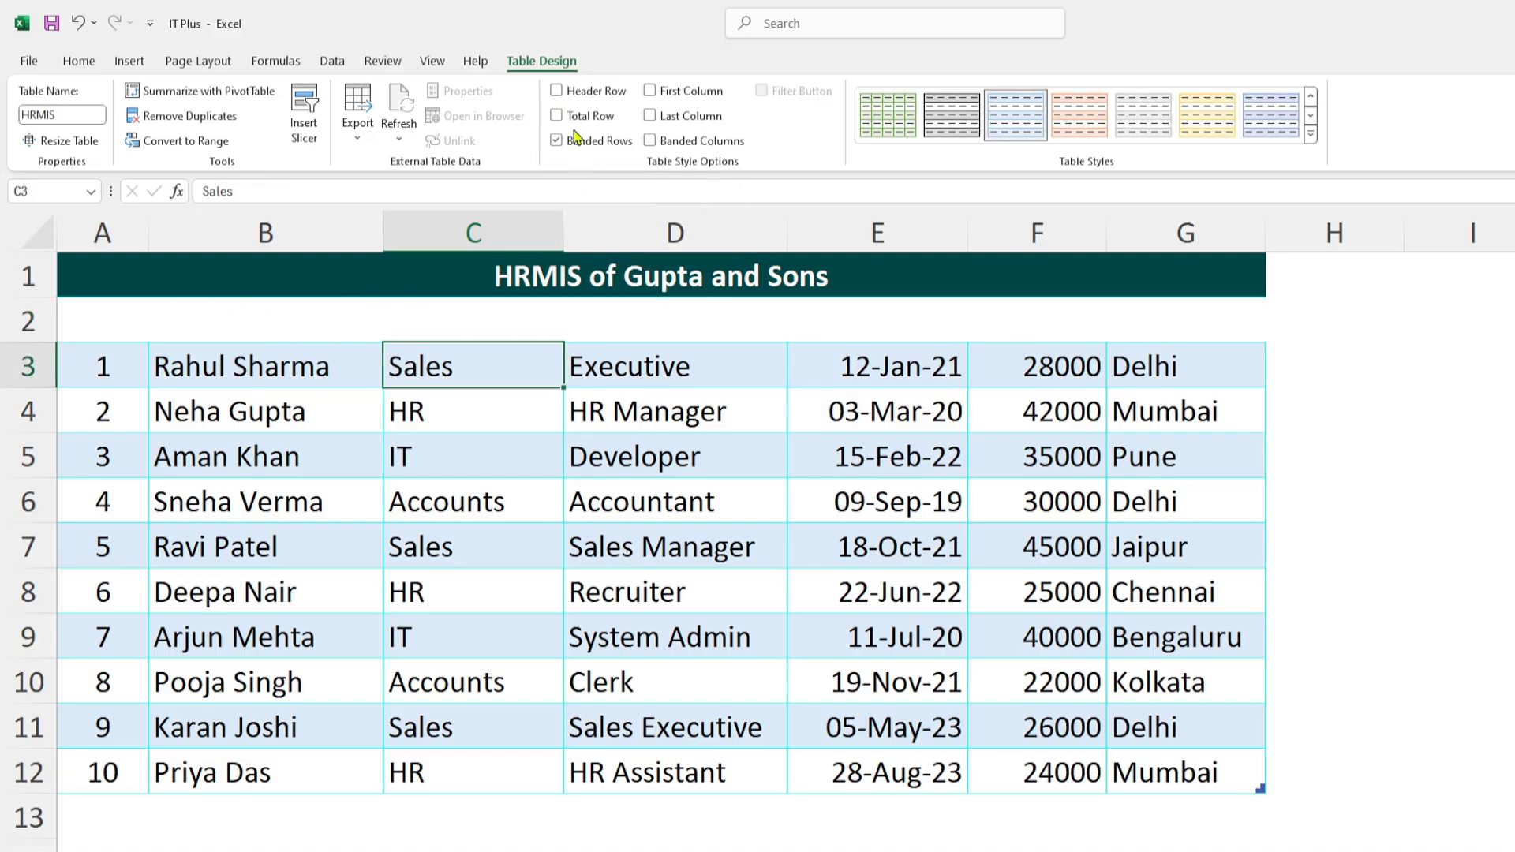
click(556, 91)
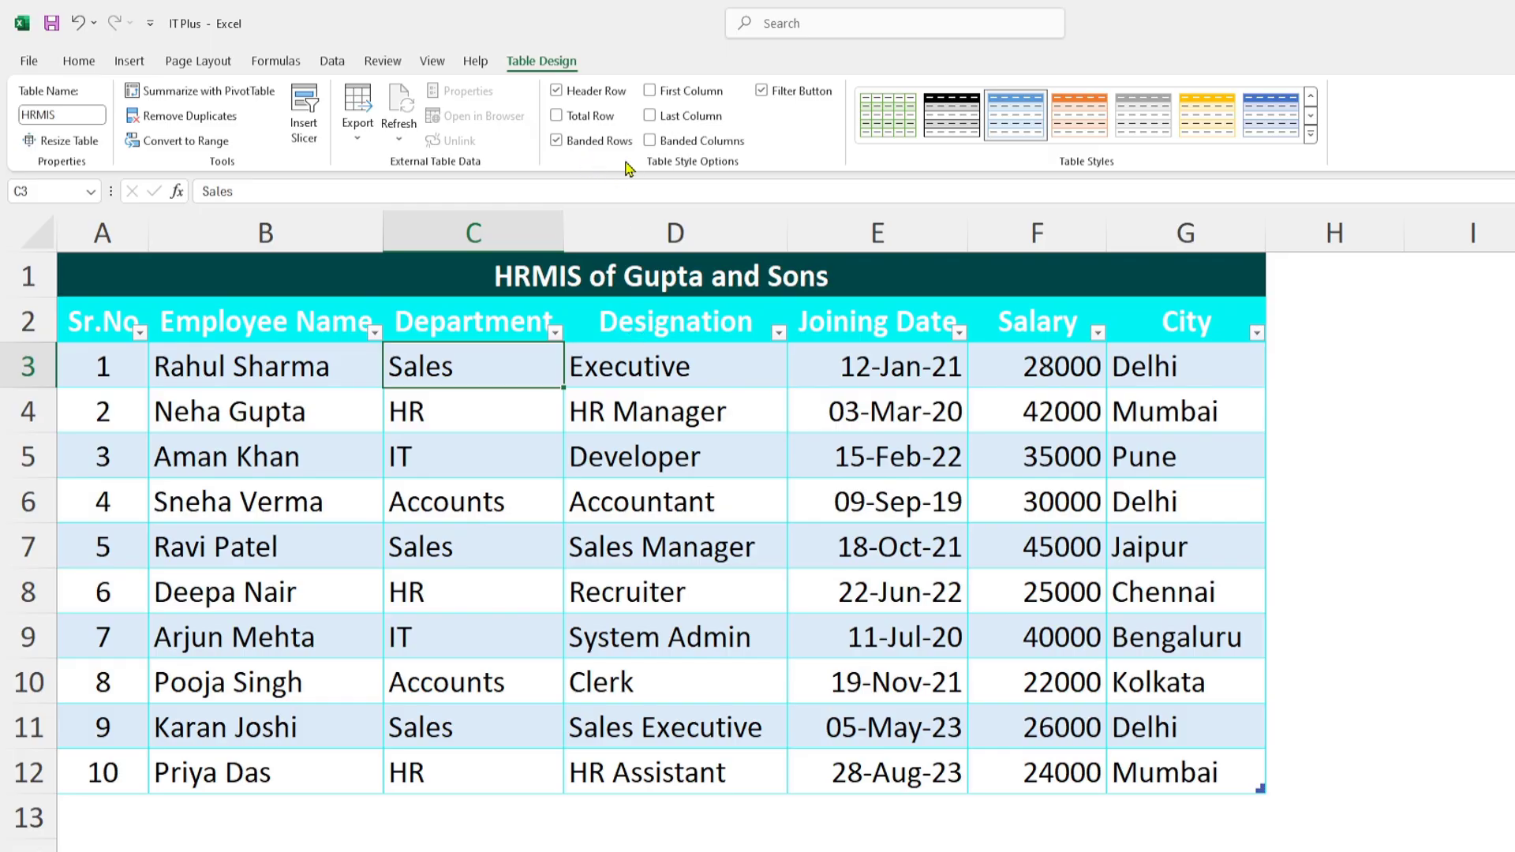
click(747, 494)
drag(111, 371, 1219, 399)
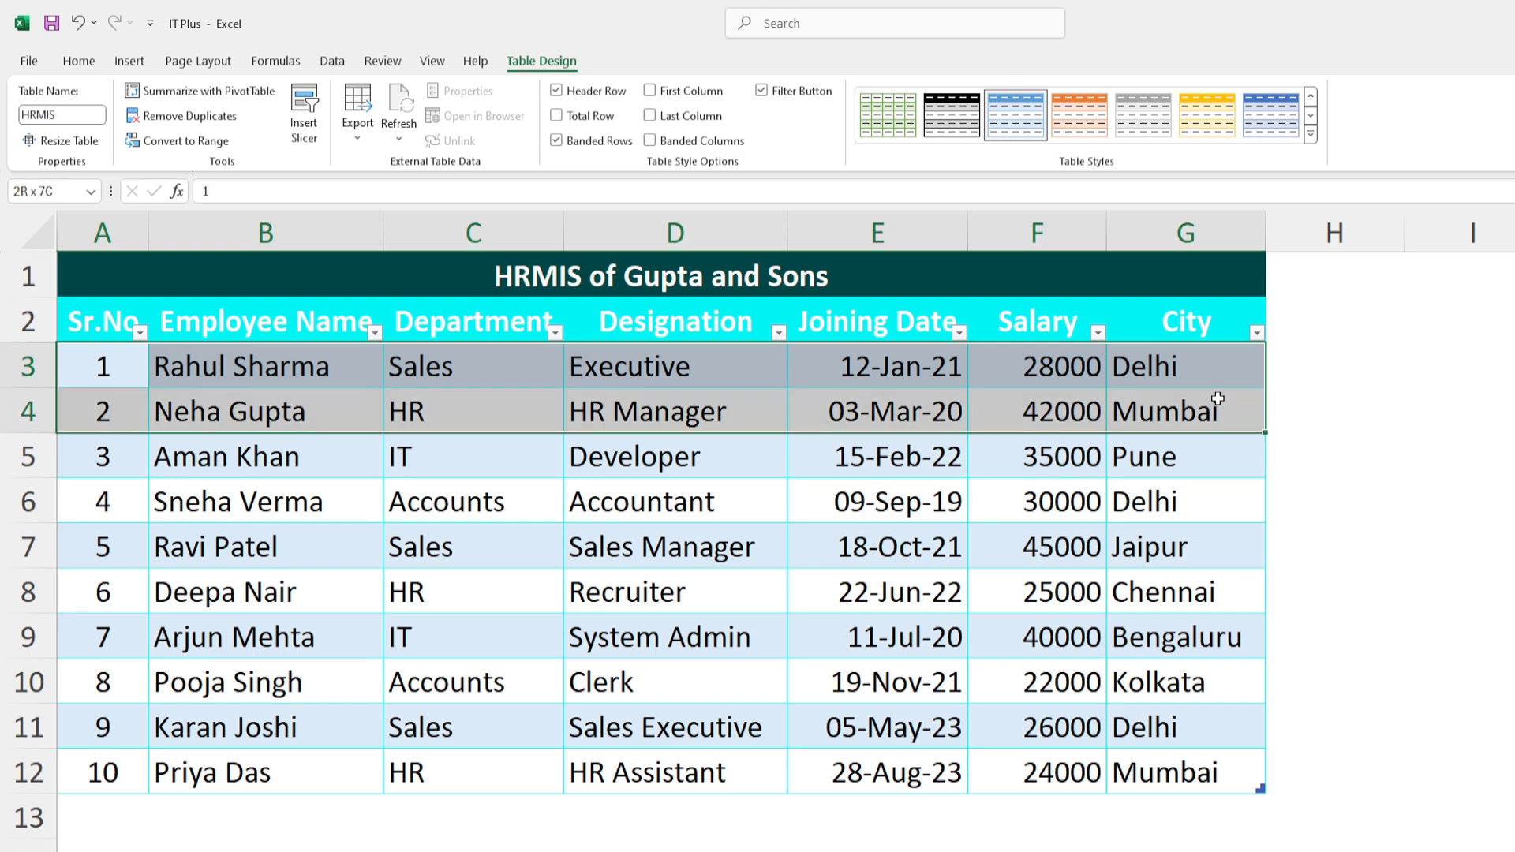
drag(83, 458, 1152, 458)
click(213, 499)
drag(424, 501, 524, 497)
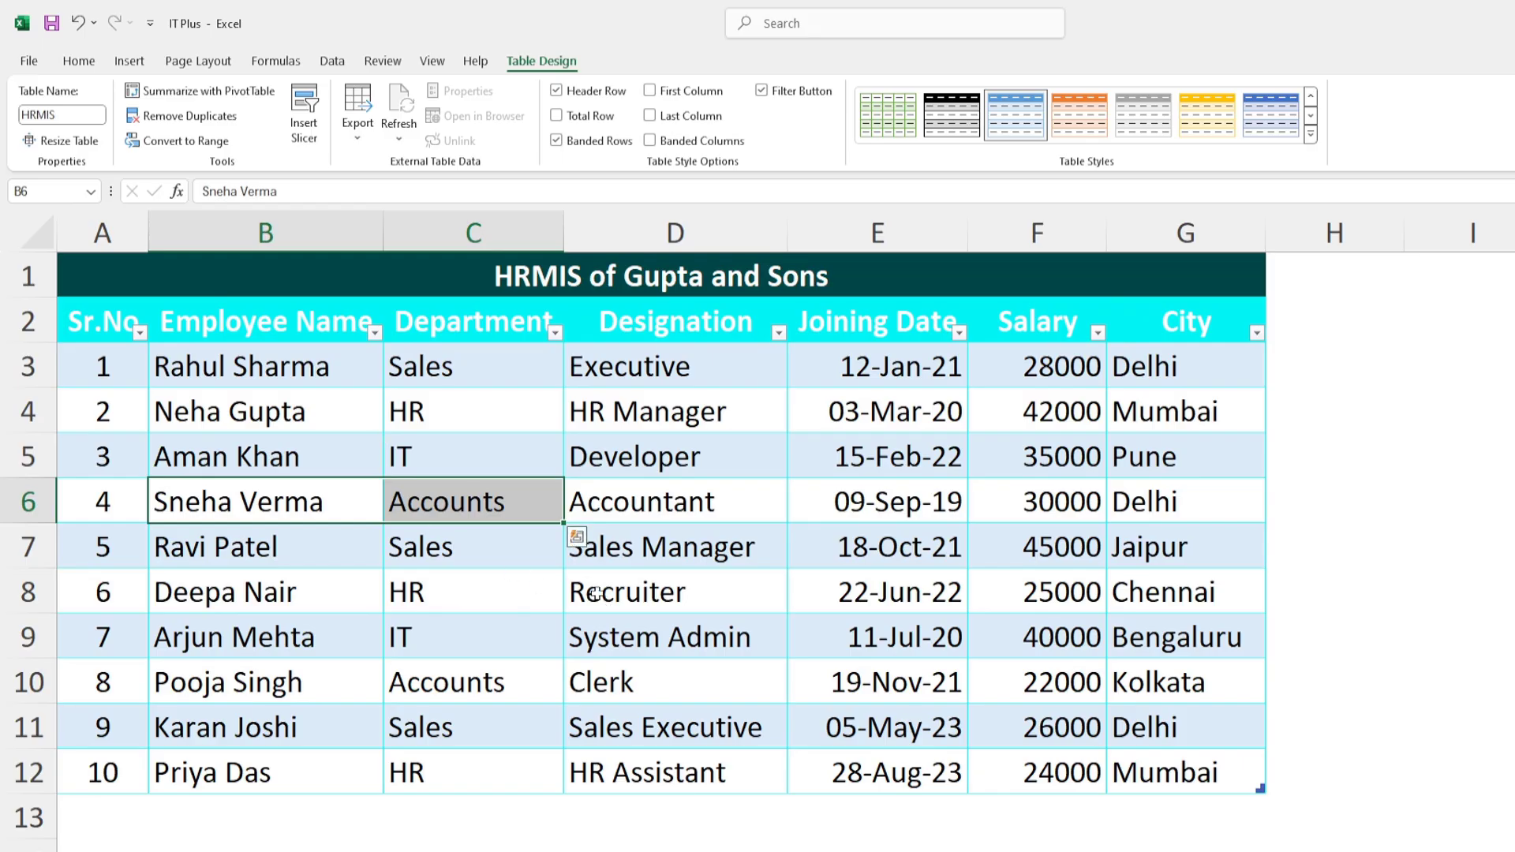
click(580, 631)
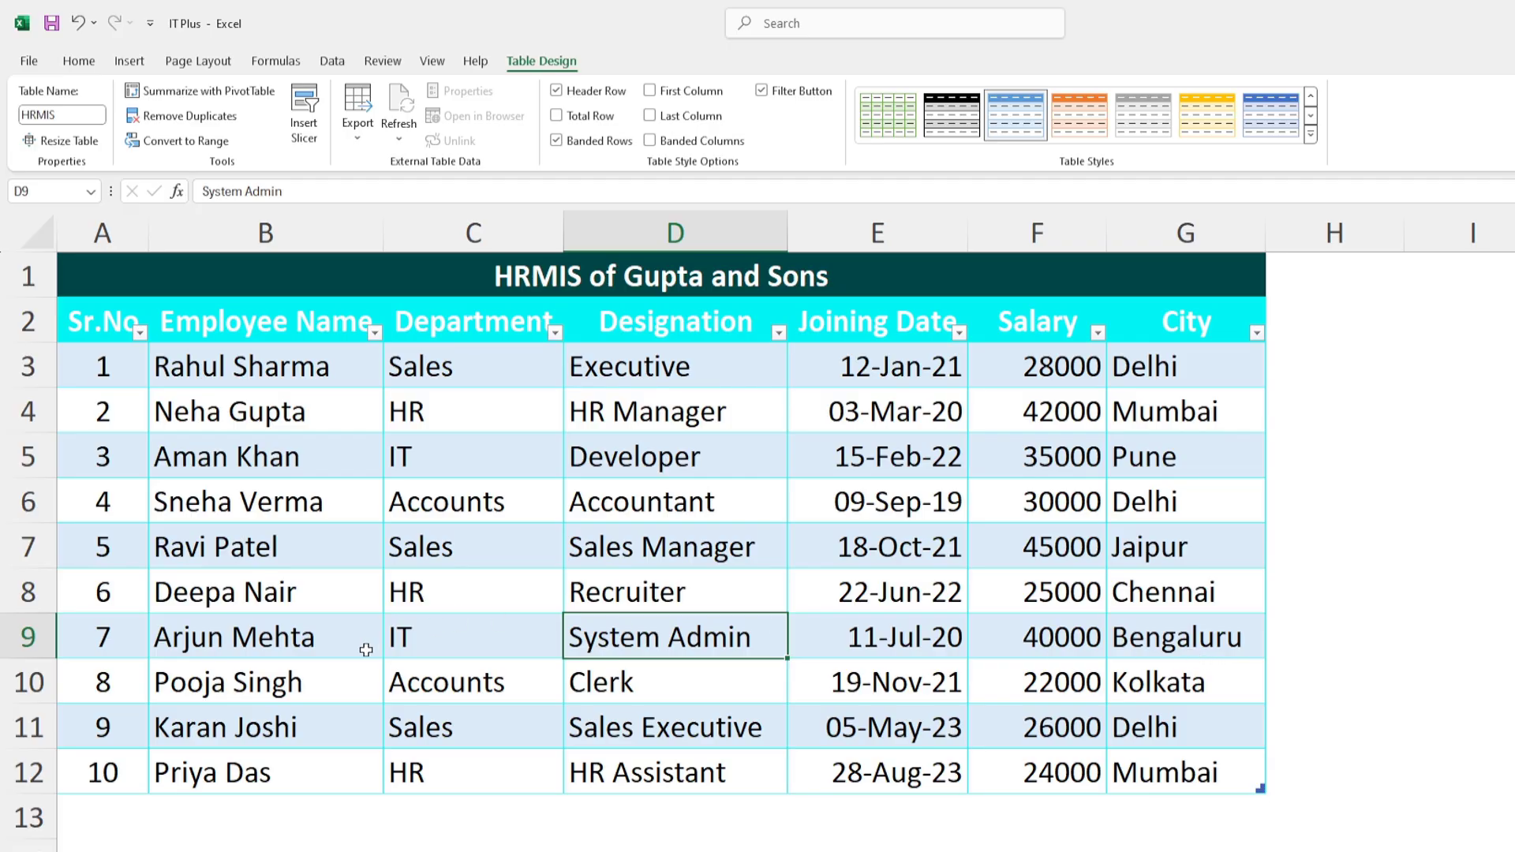
Step: Turn off the table's banded rows, and switch banded columns on and off again
click(556, 141)
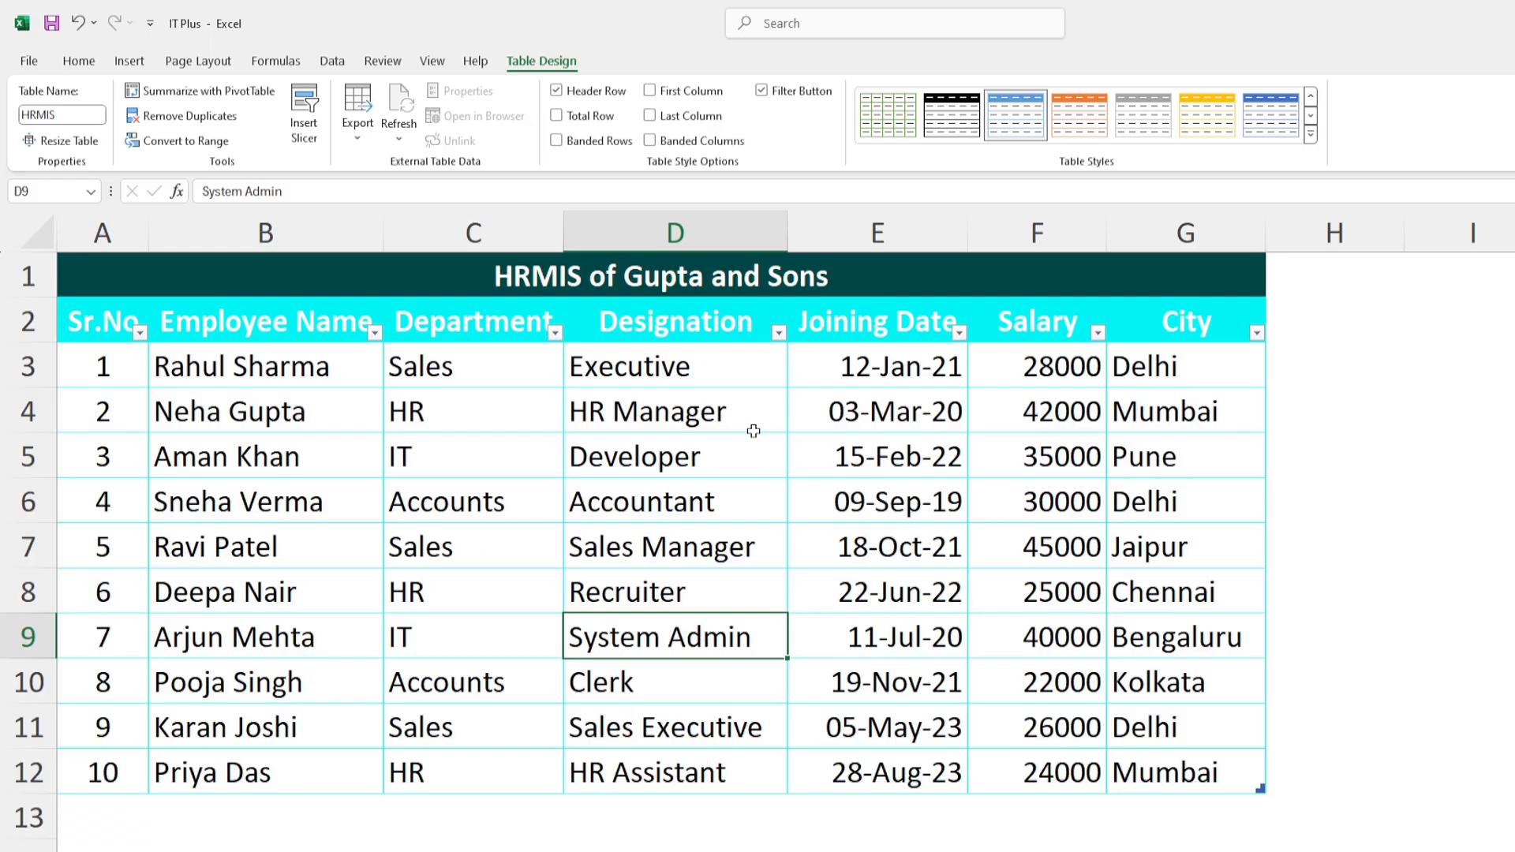
click(650, 140)
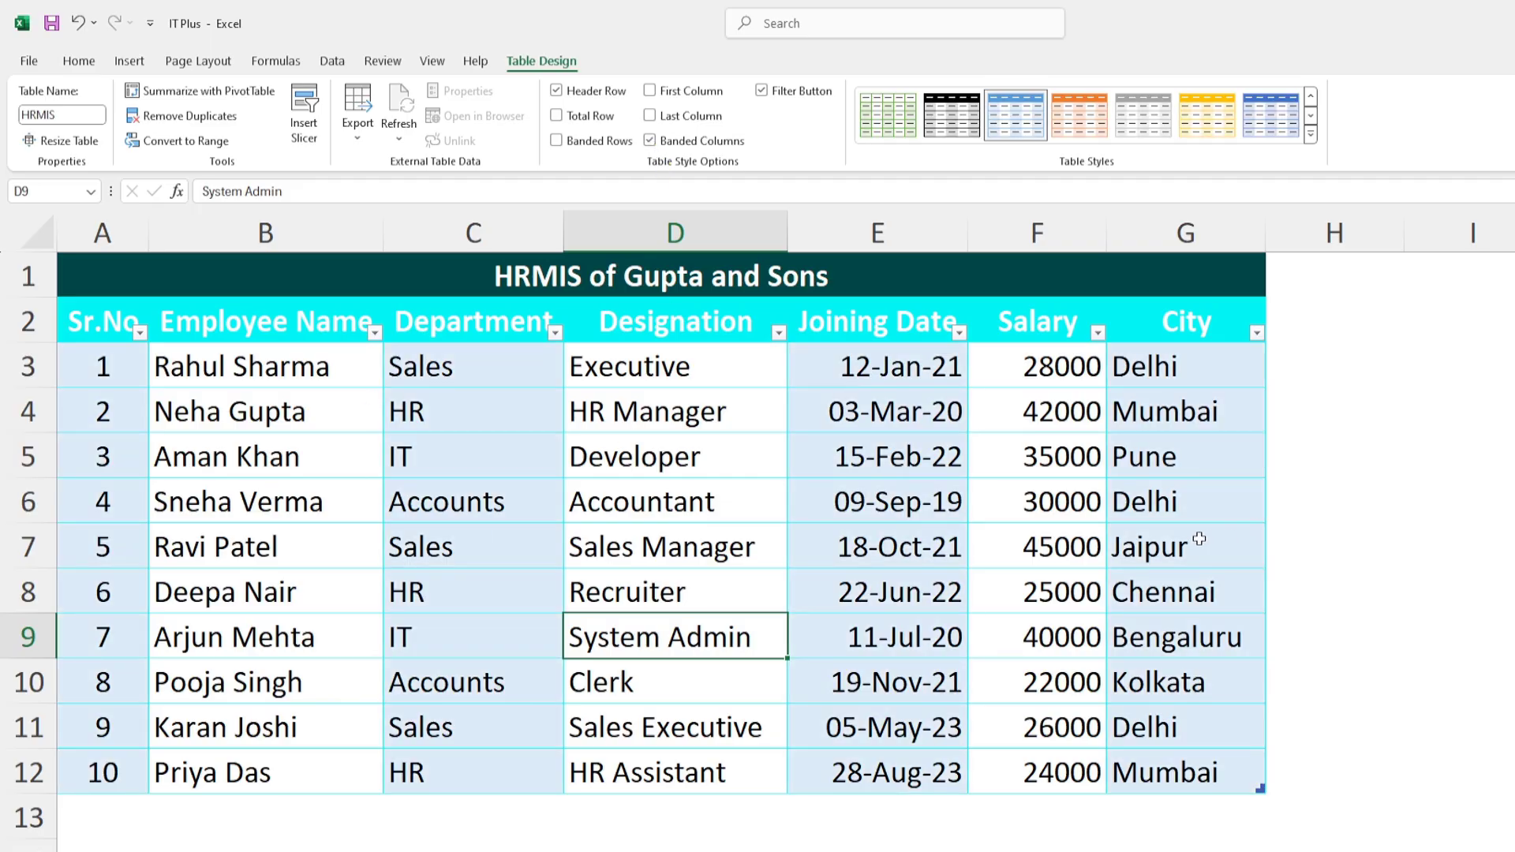
click(649, 140)
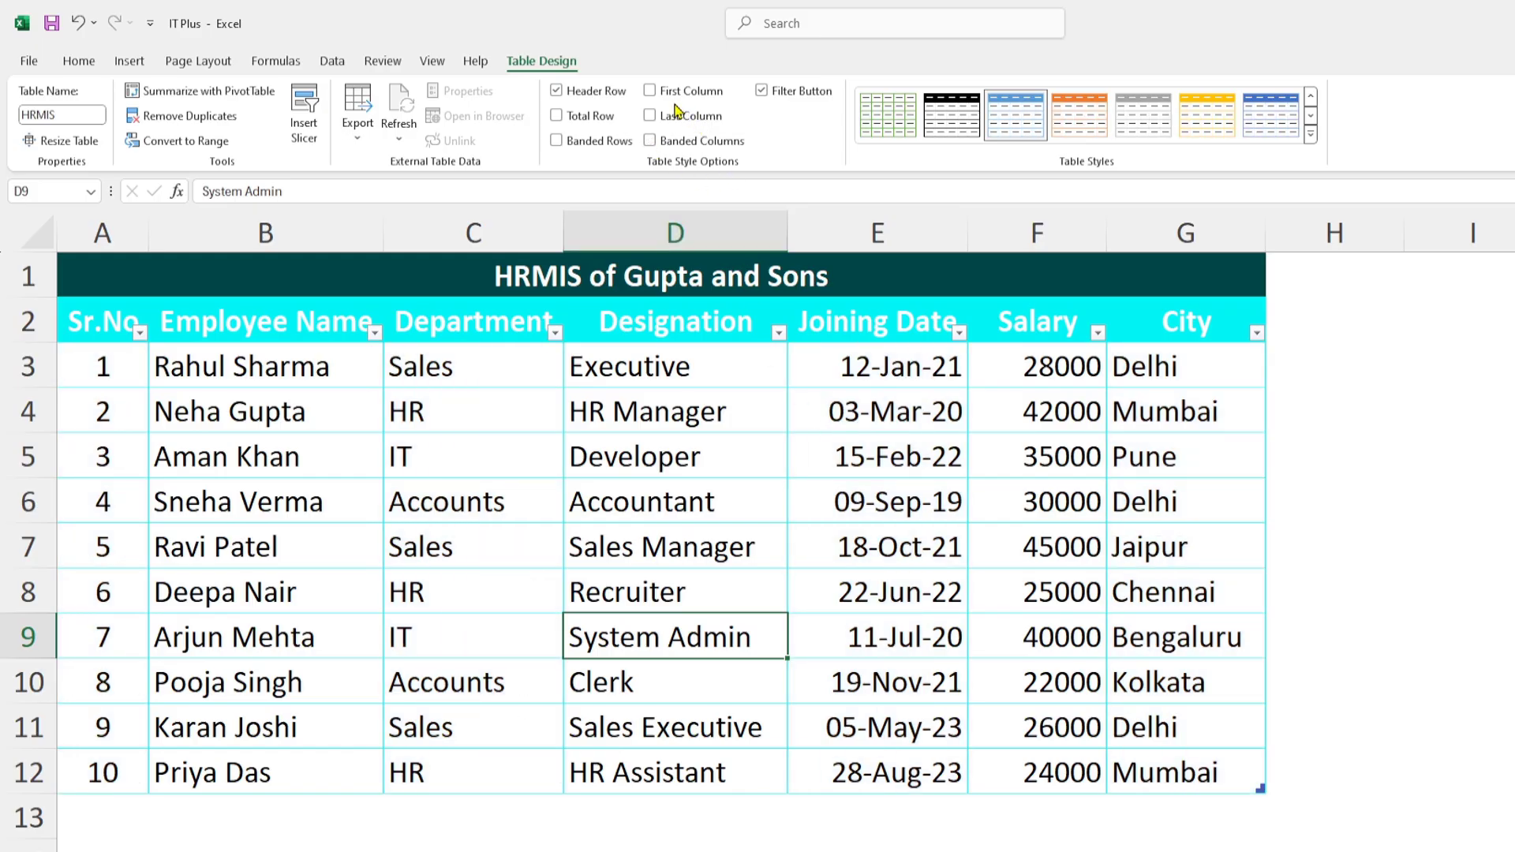
Step: Apply the special formatting for the table's first and last columns, and remove it from both again
click(650, 92)
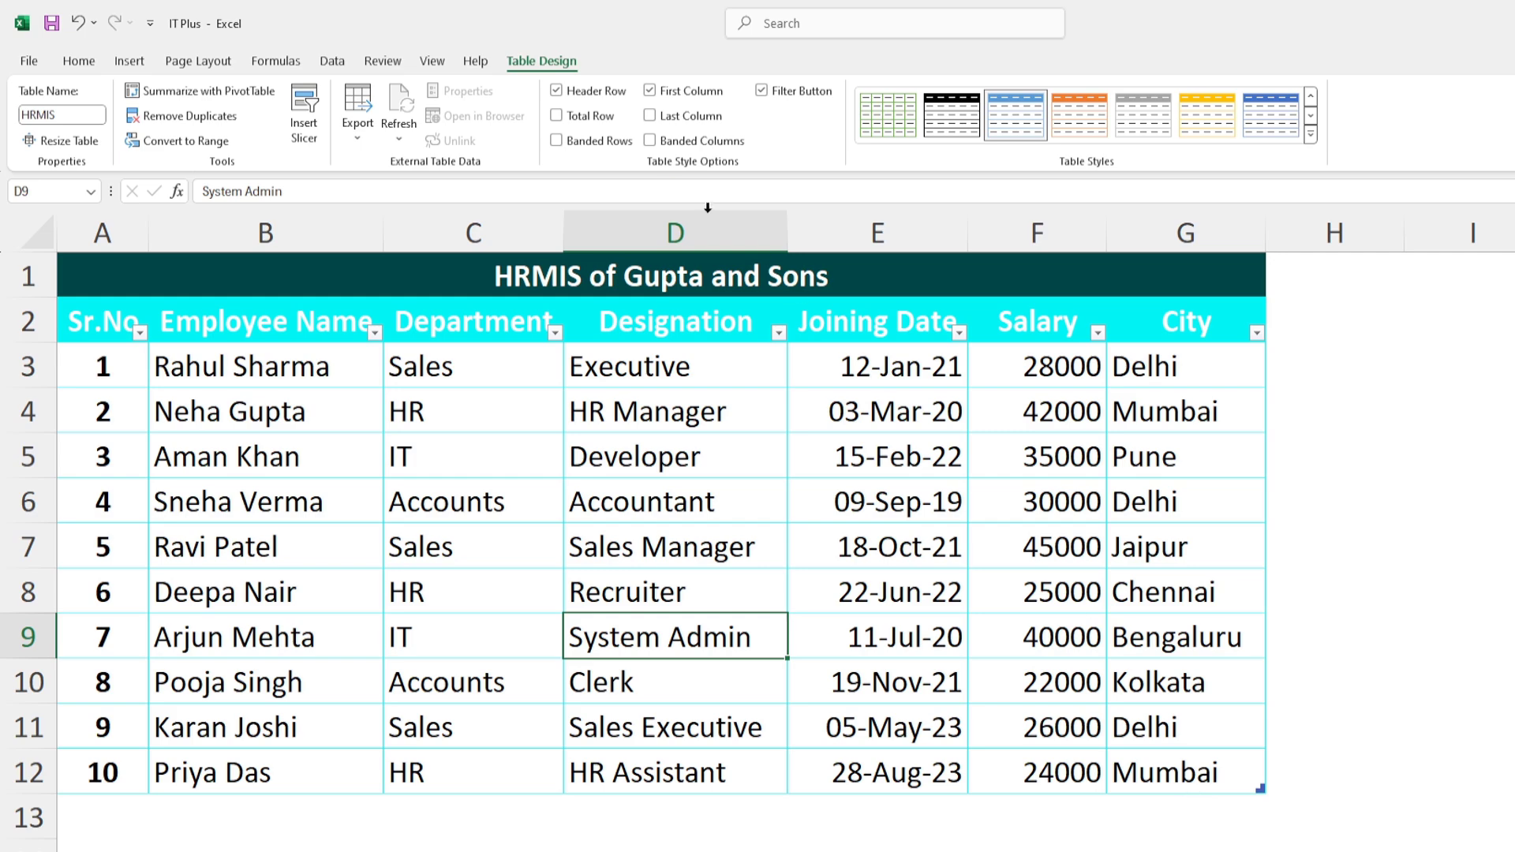
click(650, 116)
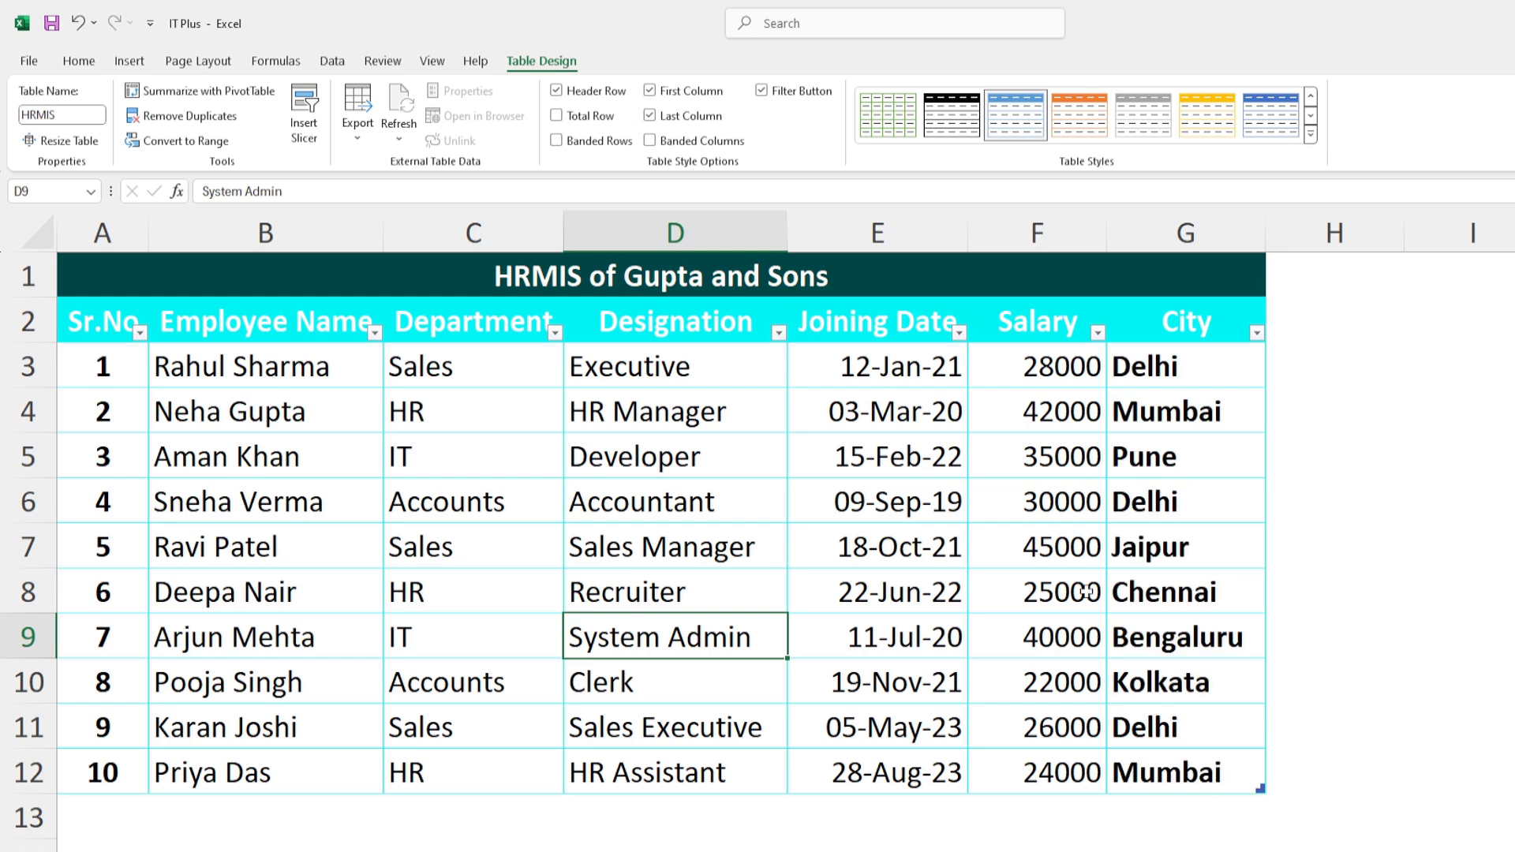
click(670, 116)
click(669, 93)
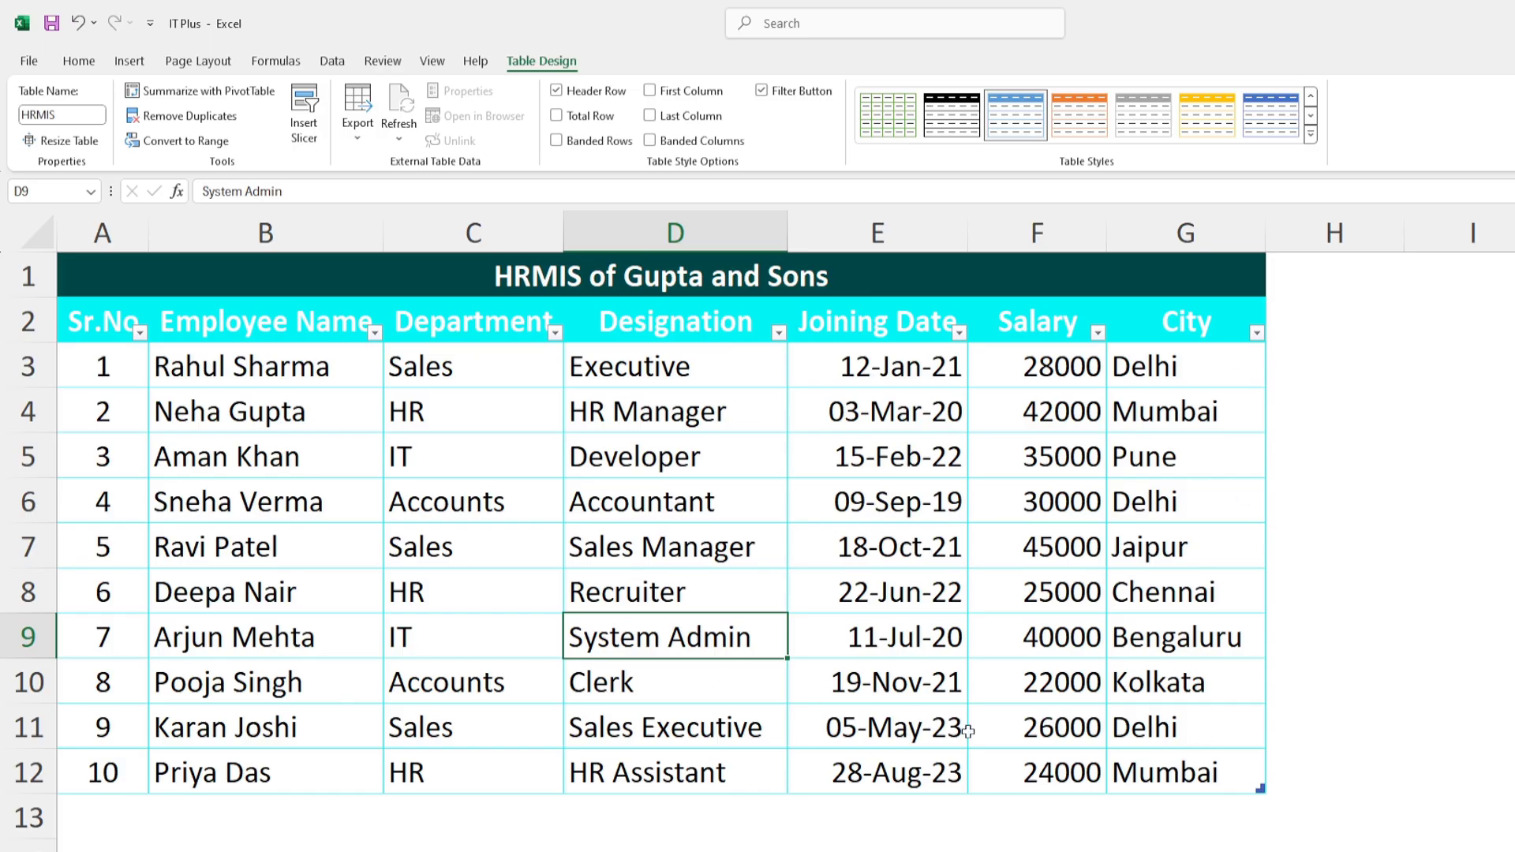
Step: Add a total row to the table and select the City column's total cell
click(556, 116)
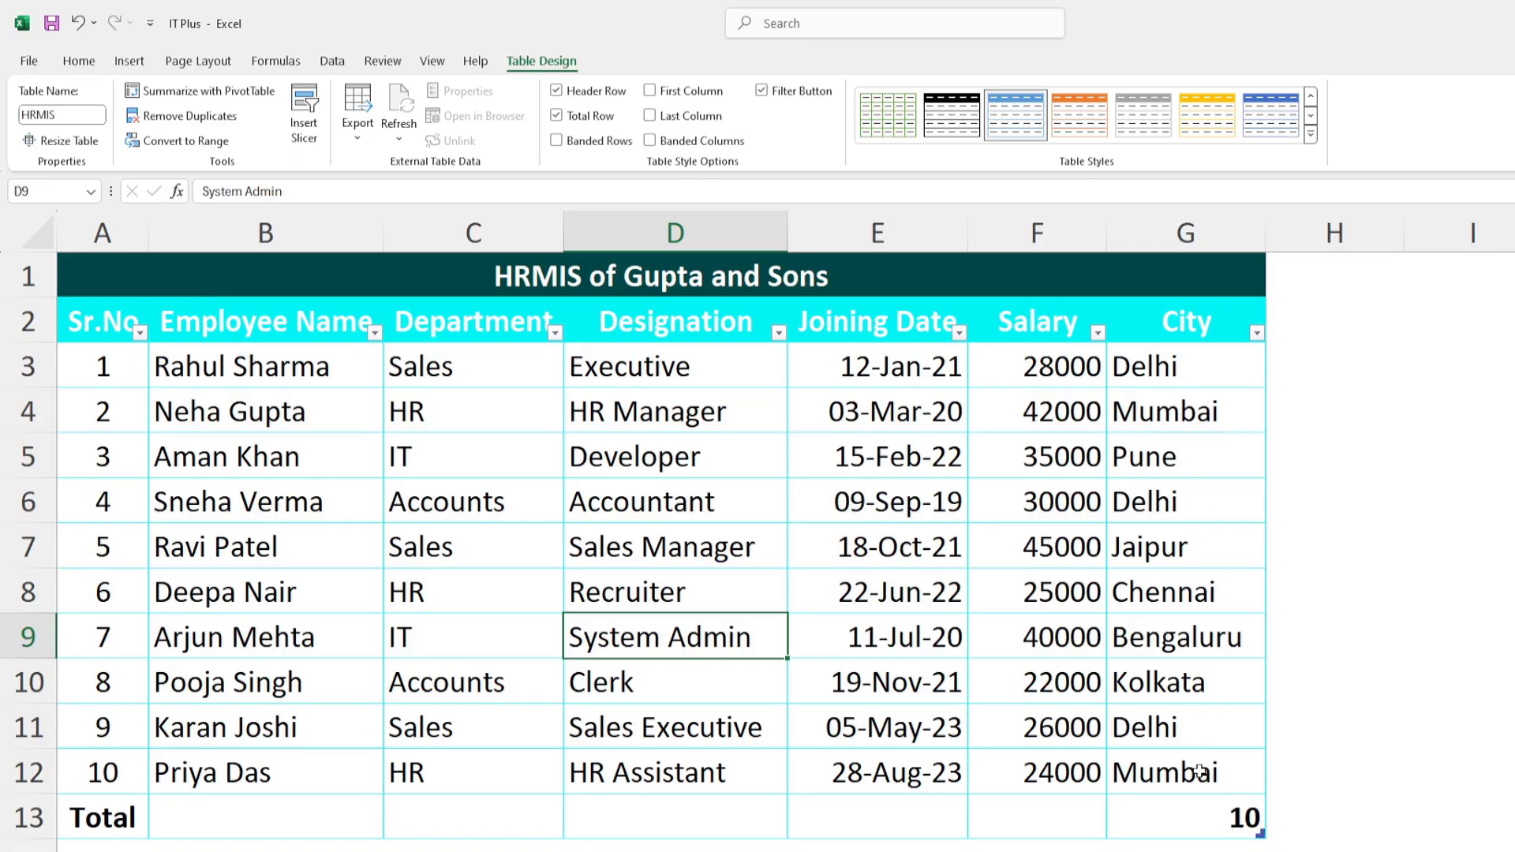
click(1217, 827)
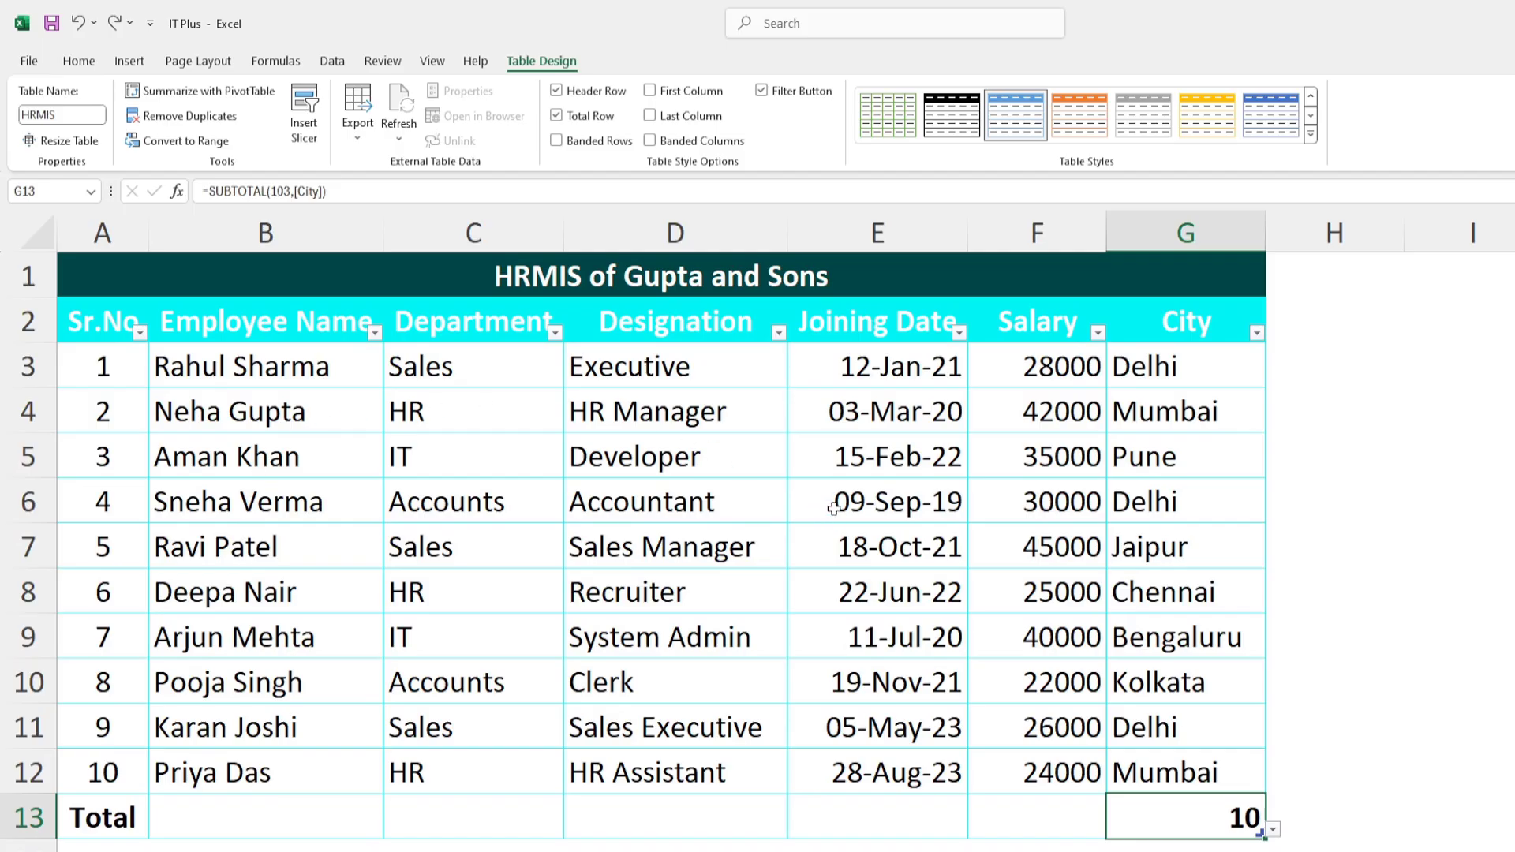
Step: Convert the HRMIS table to a normal range, and select a few cells inside the former table to check the conversion
click(836, 504)
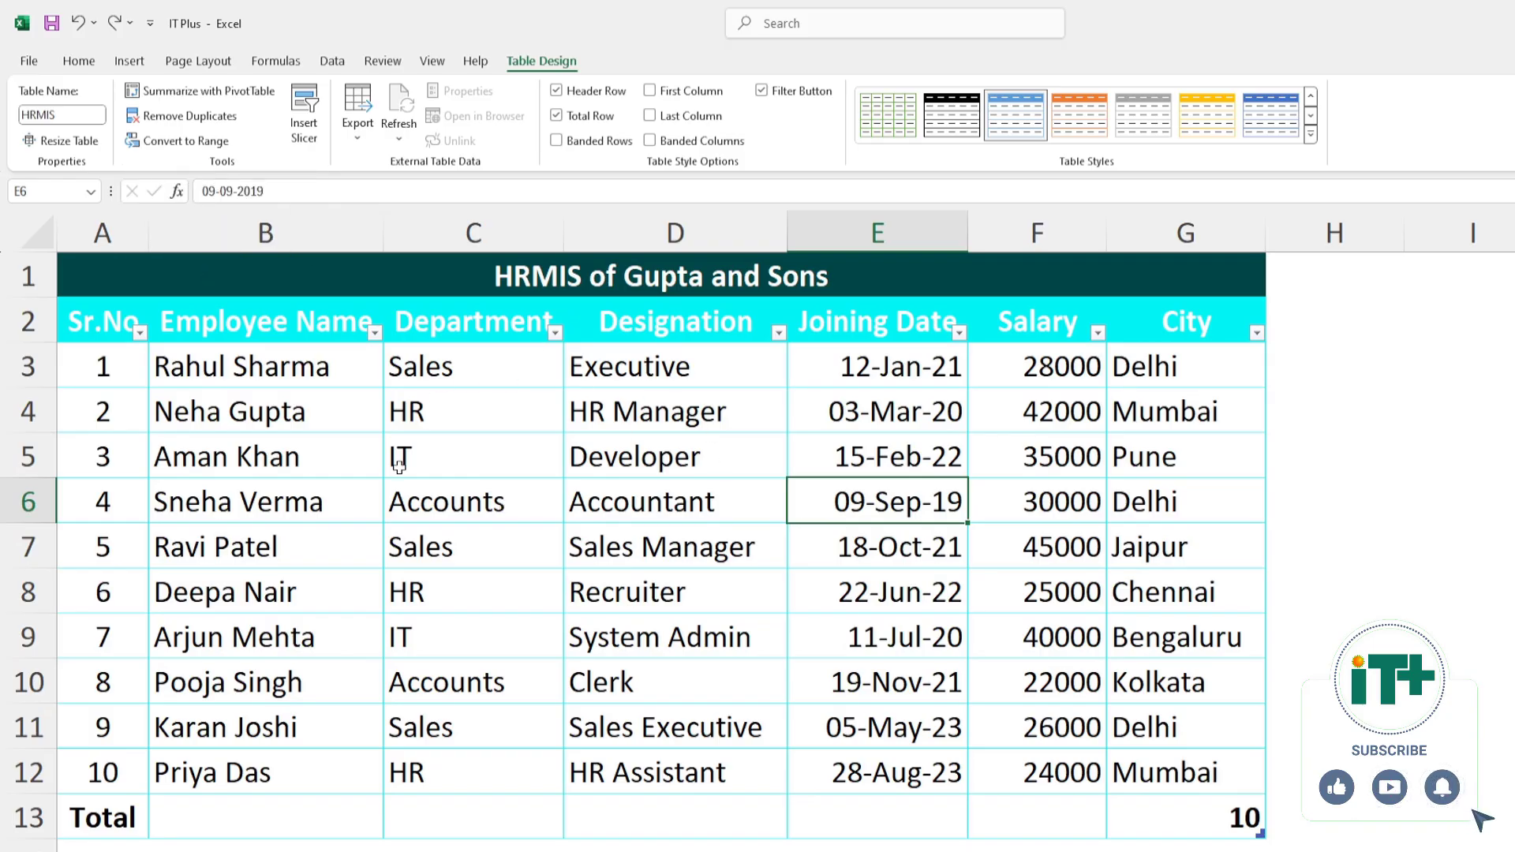
click(187, 146)
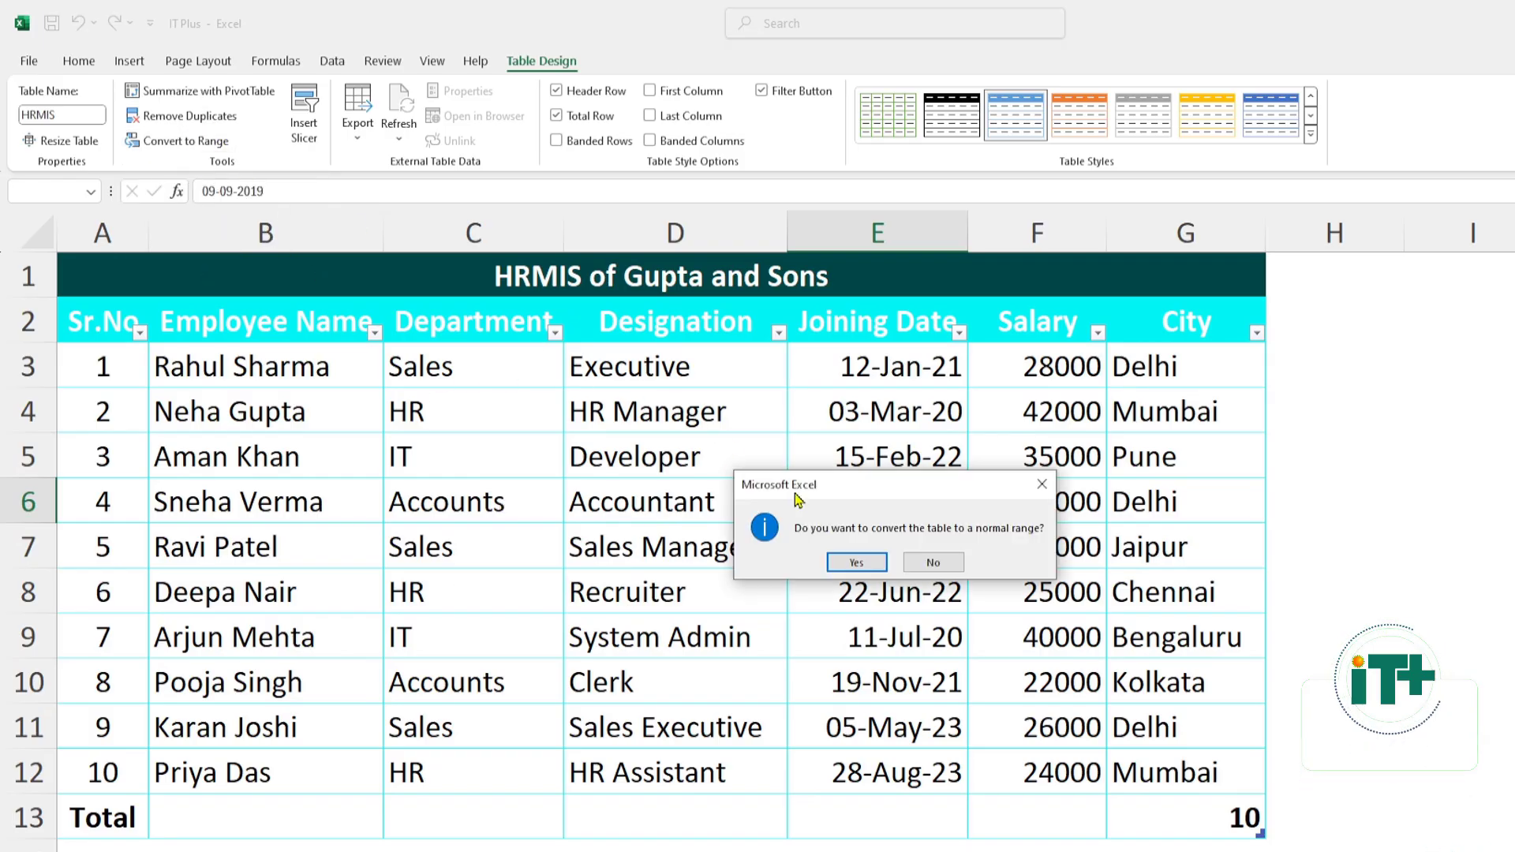
drag(896, 493, 616, 456)
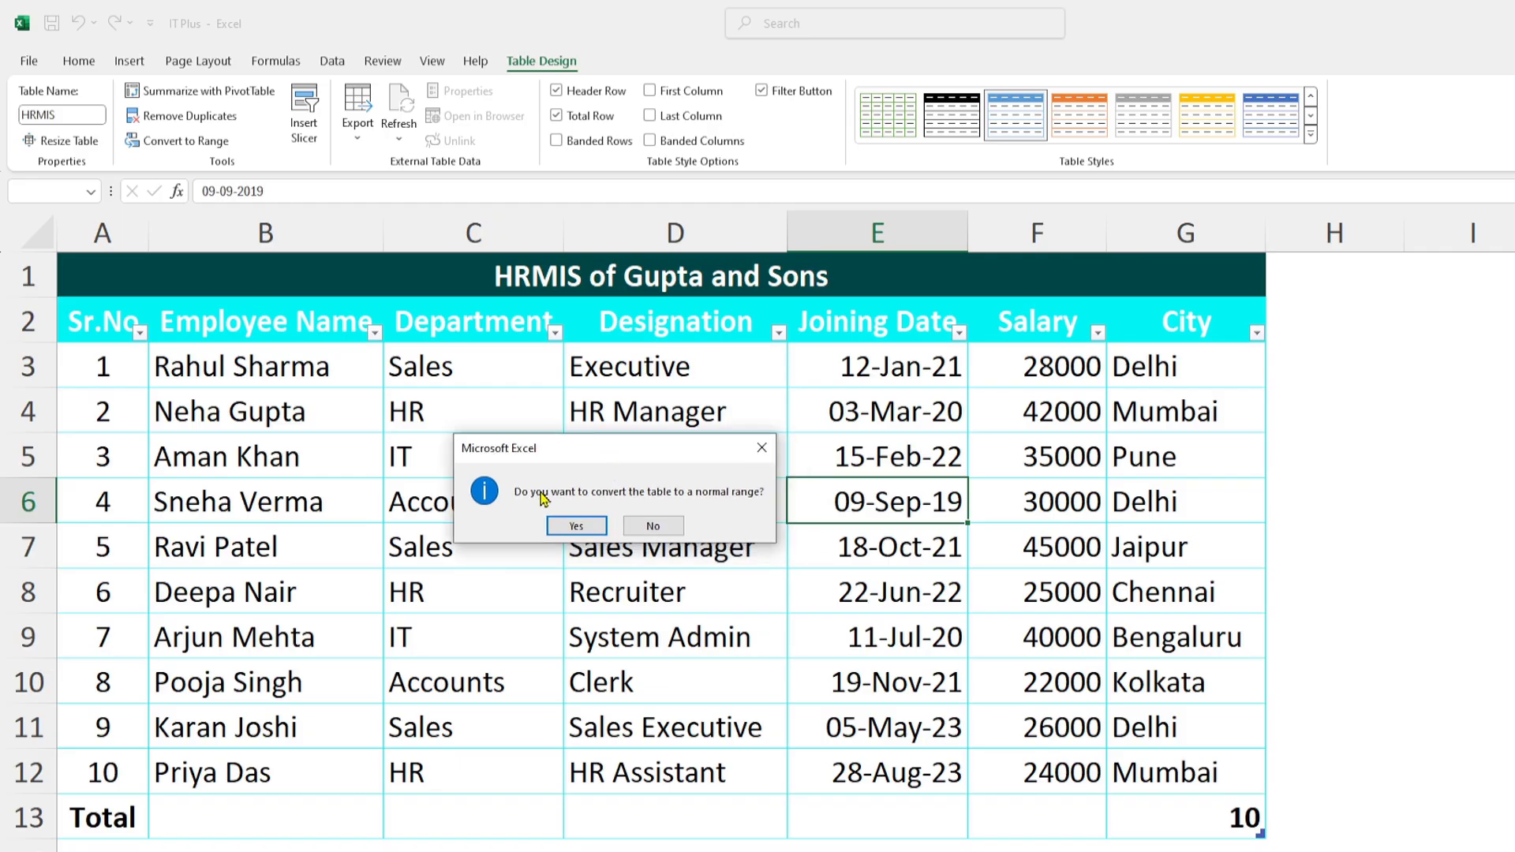
click(576, 527)
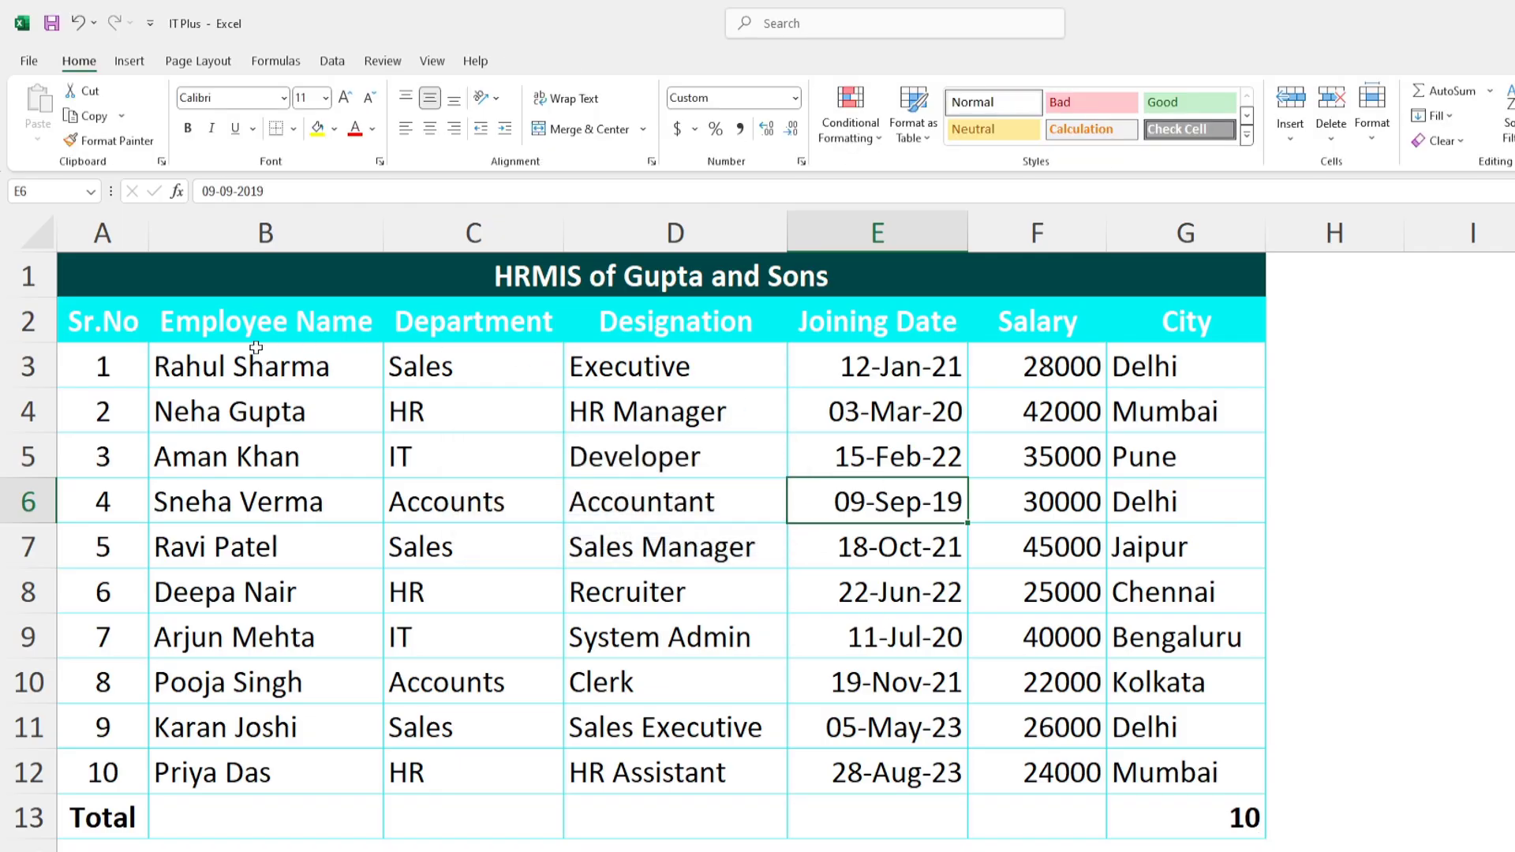
click(685, 540)
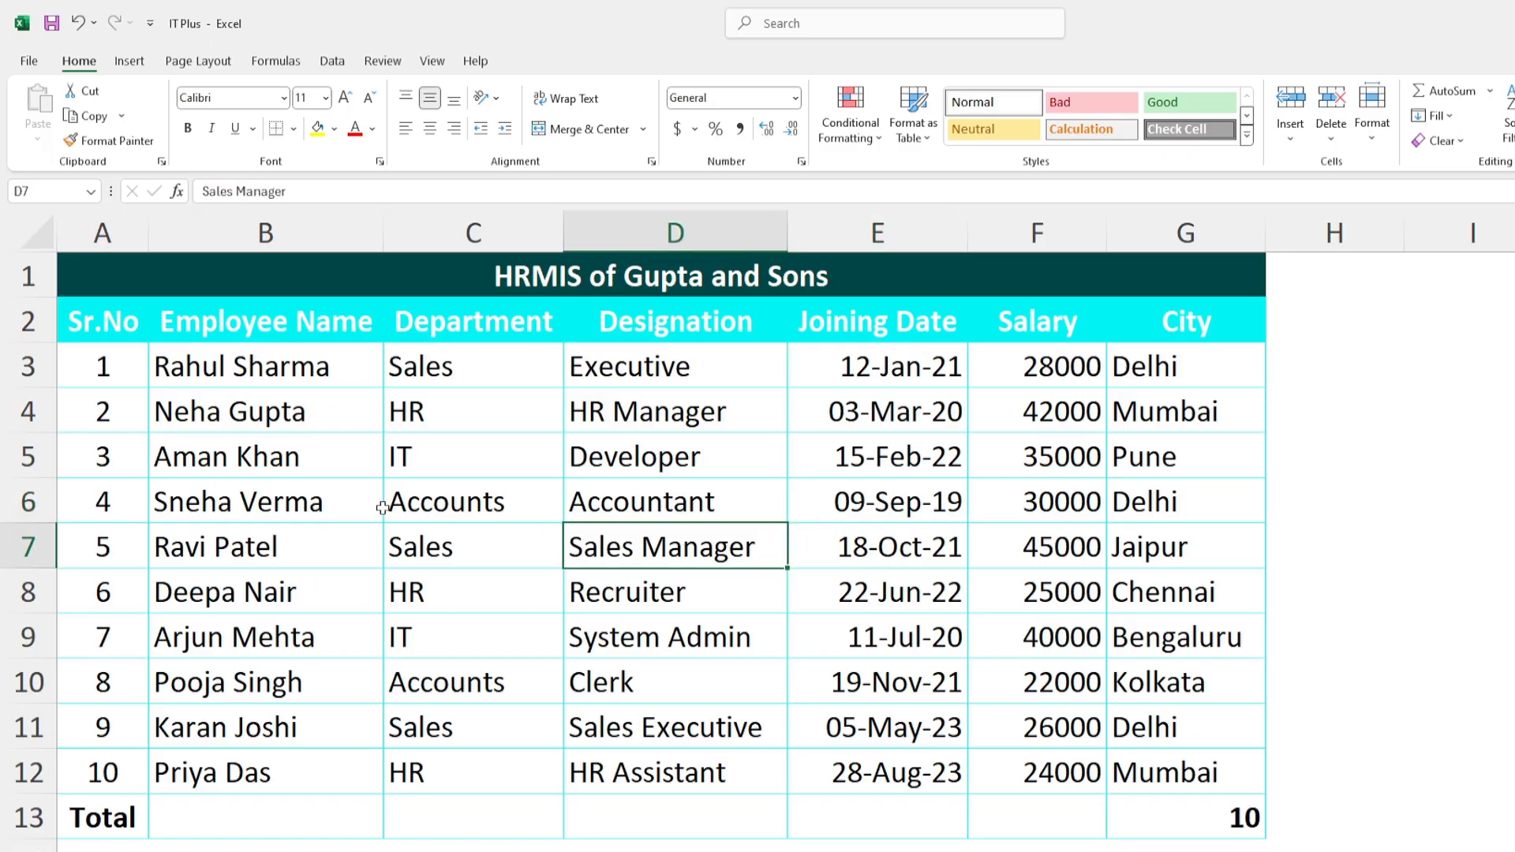
click(325, 498)
click(322, 575)
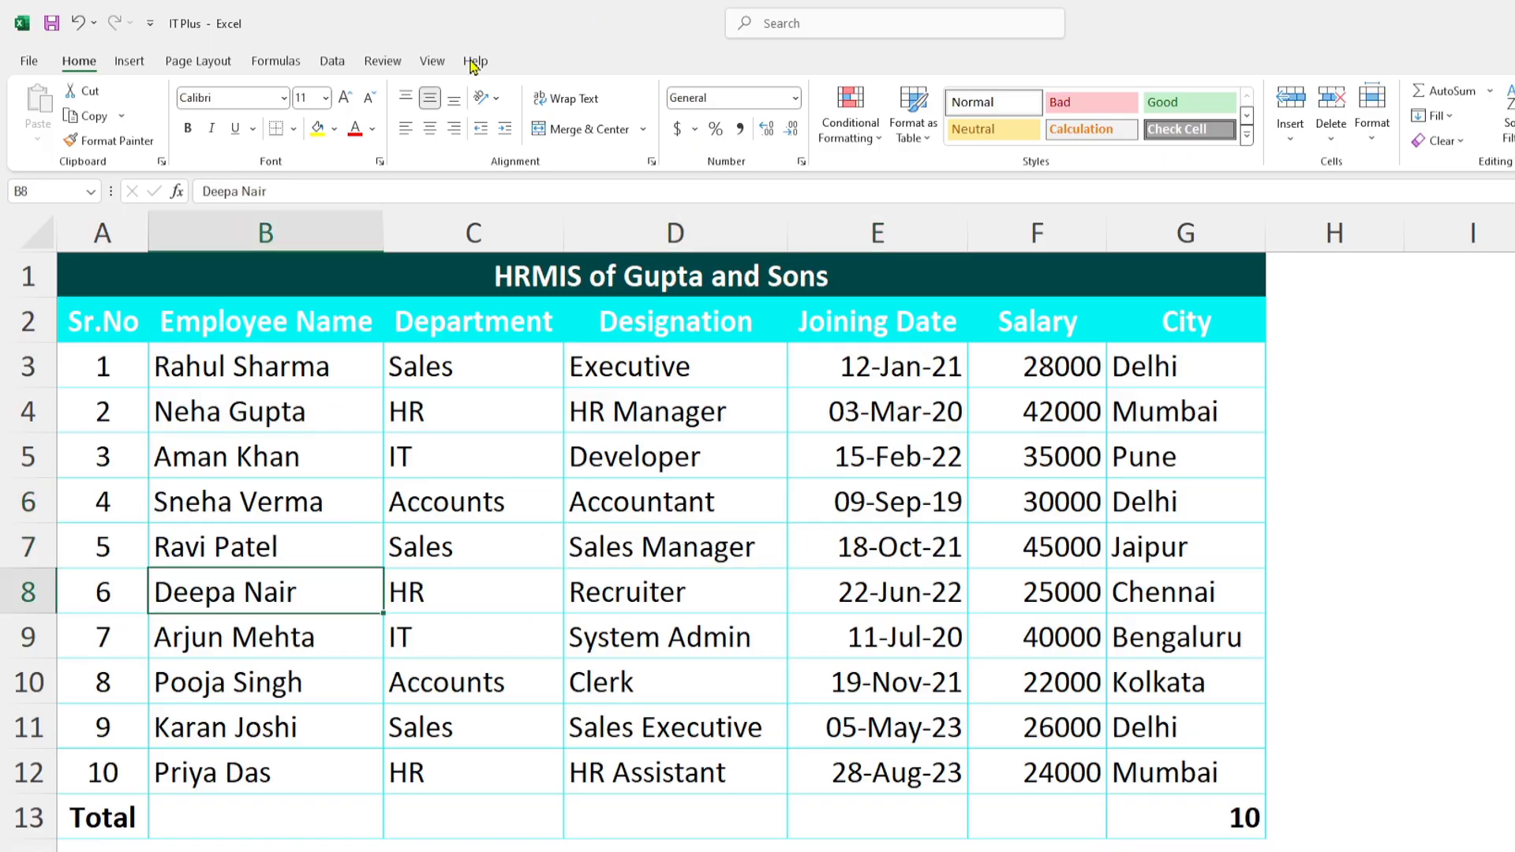